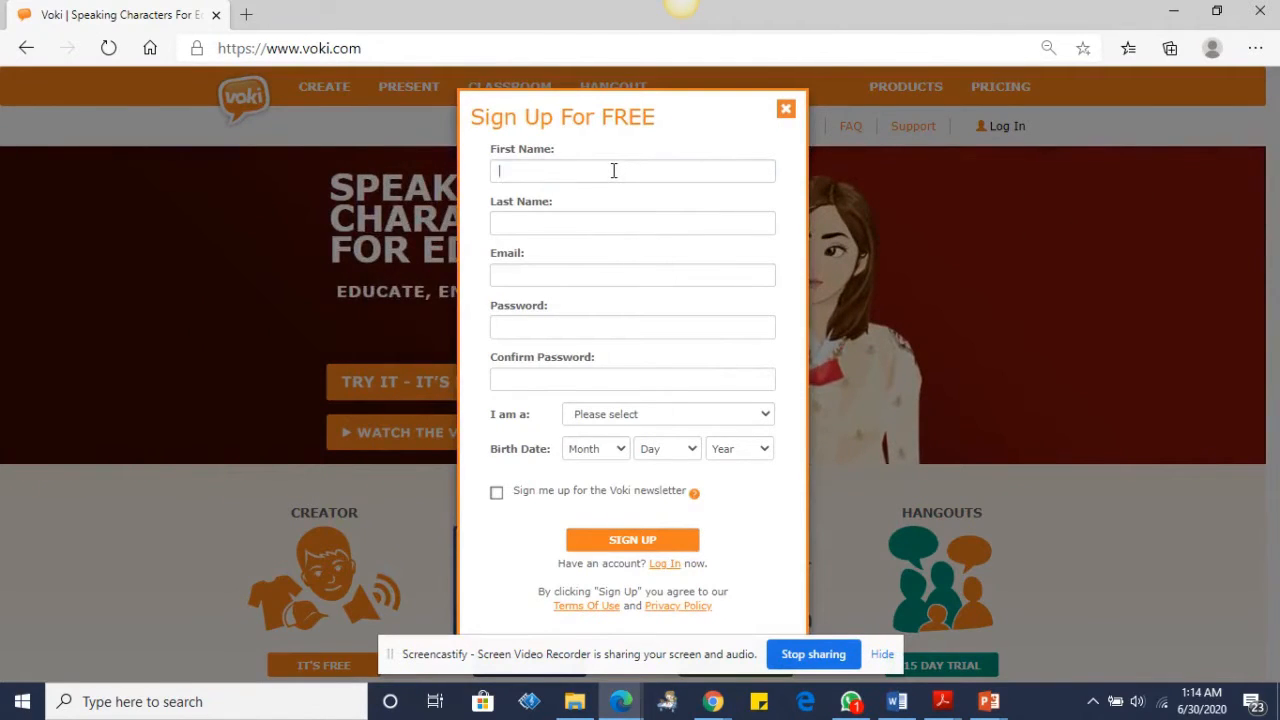
Step: Fill in the first and last name, e-mail and birth year, then submit the Teacher sign-up form
left_click(614, 170)
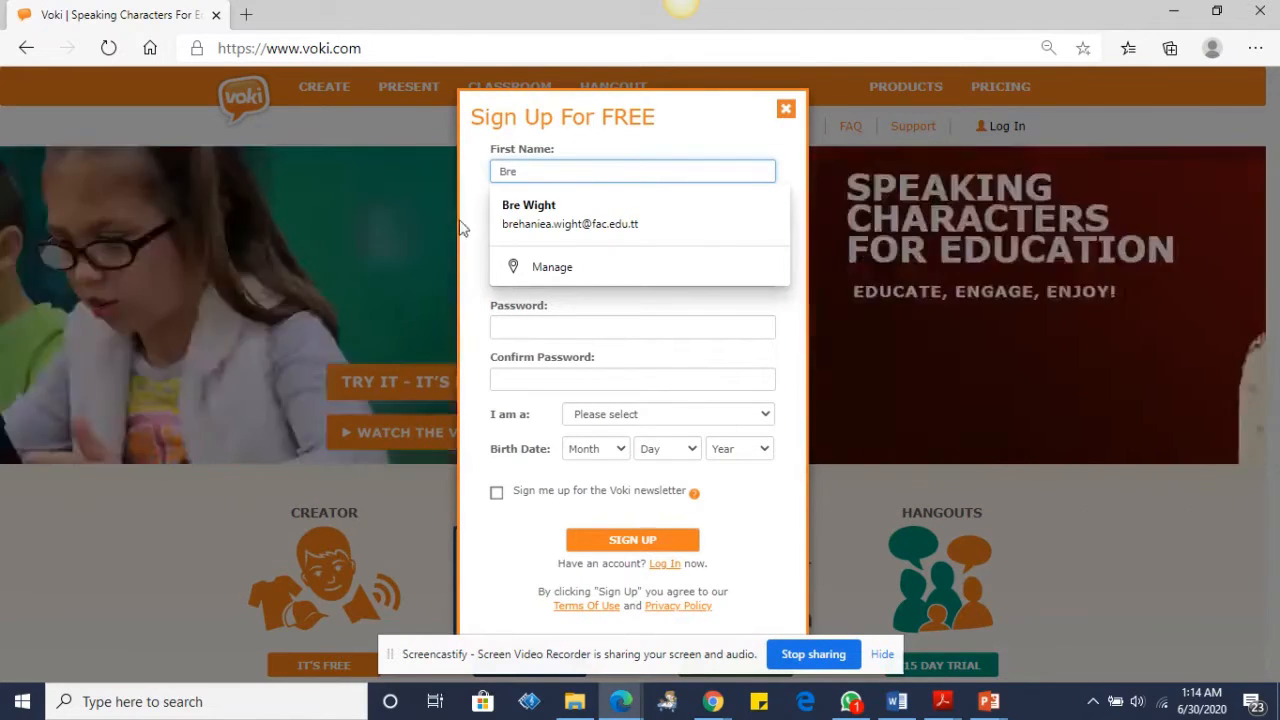
left_click(503, 206)
left_click(528, 222)
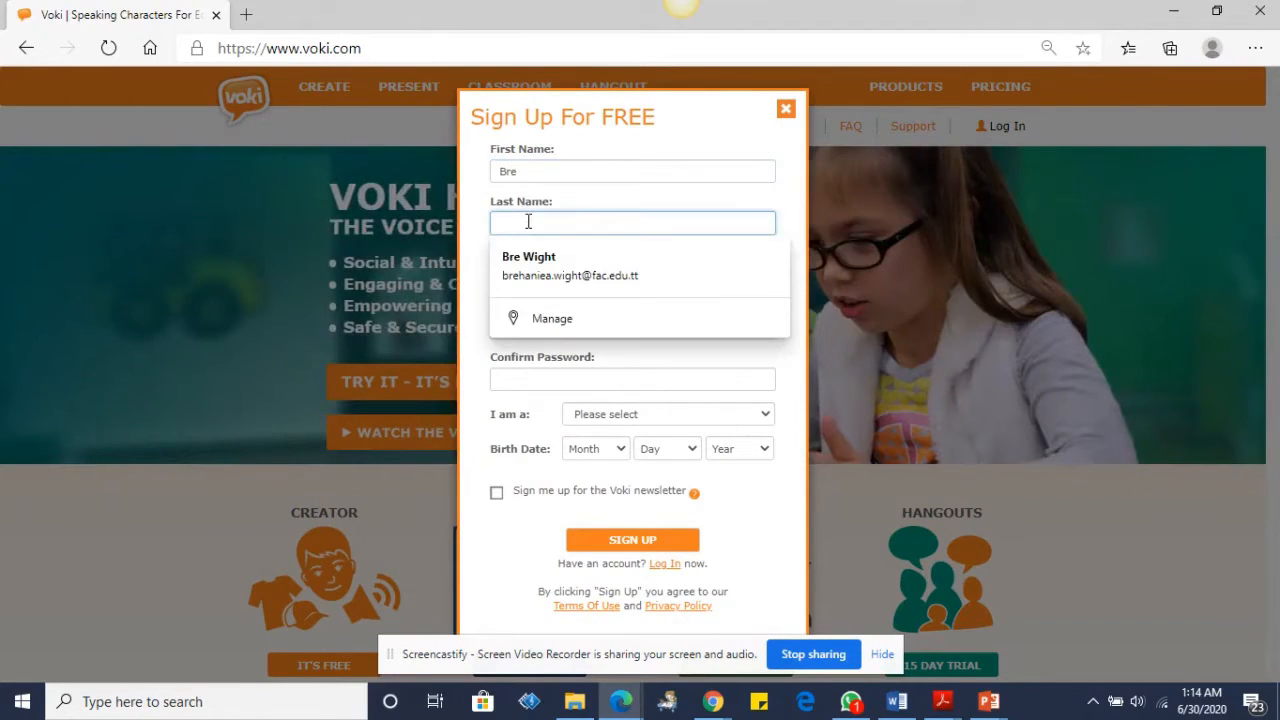
left_click(484, 287)
left_click(537, 278)
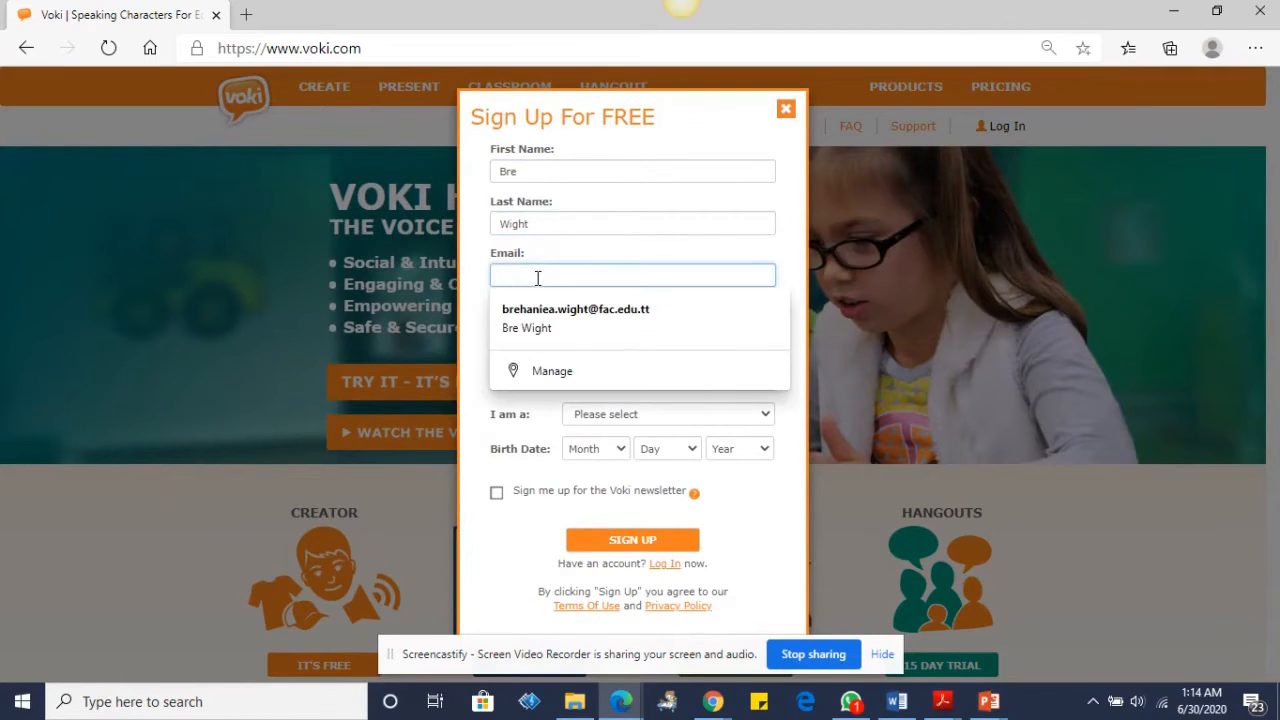
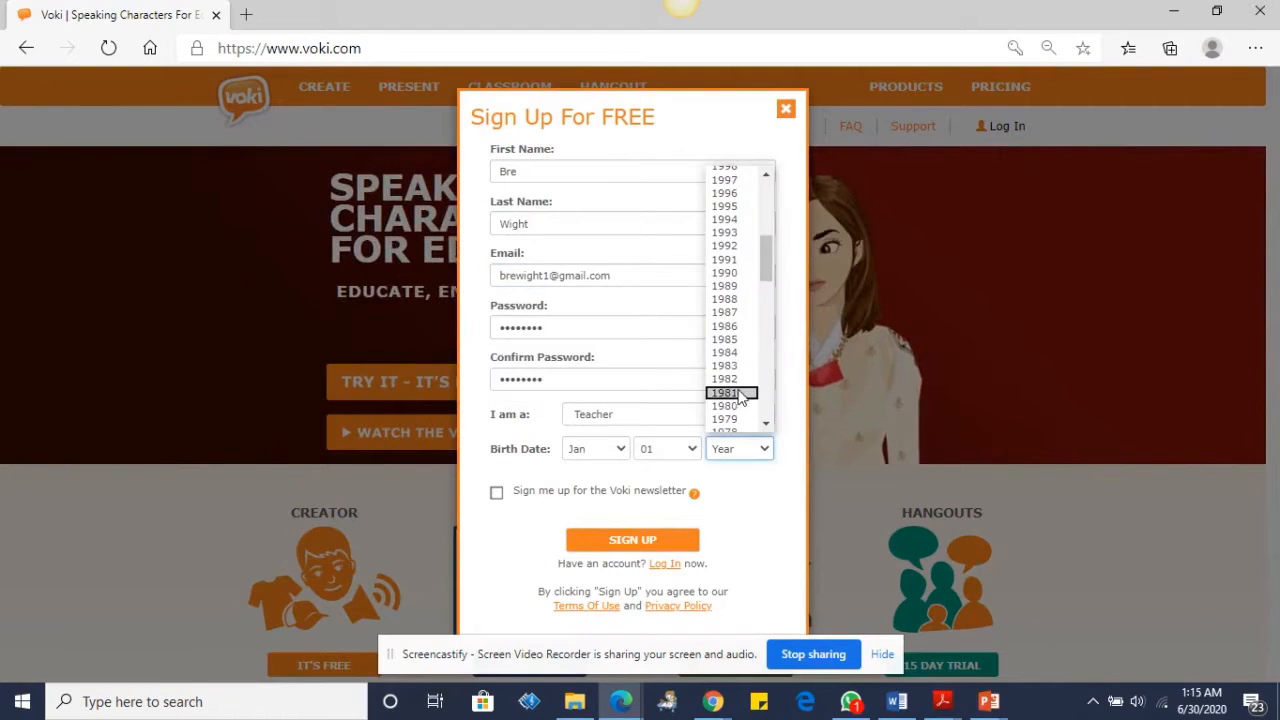
left_click(733, 380)
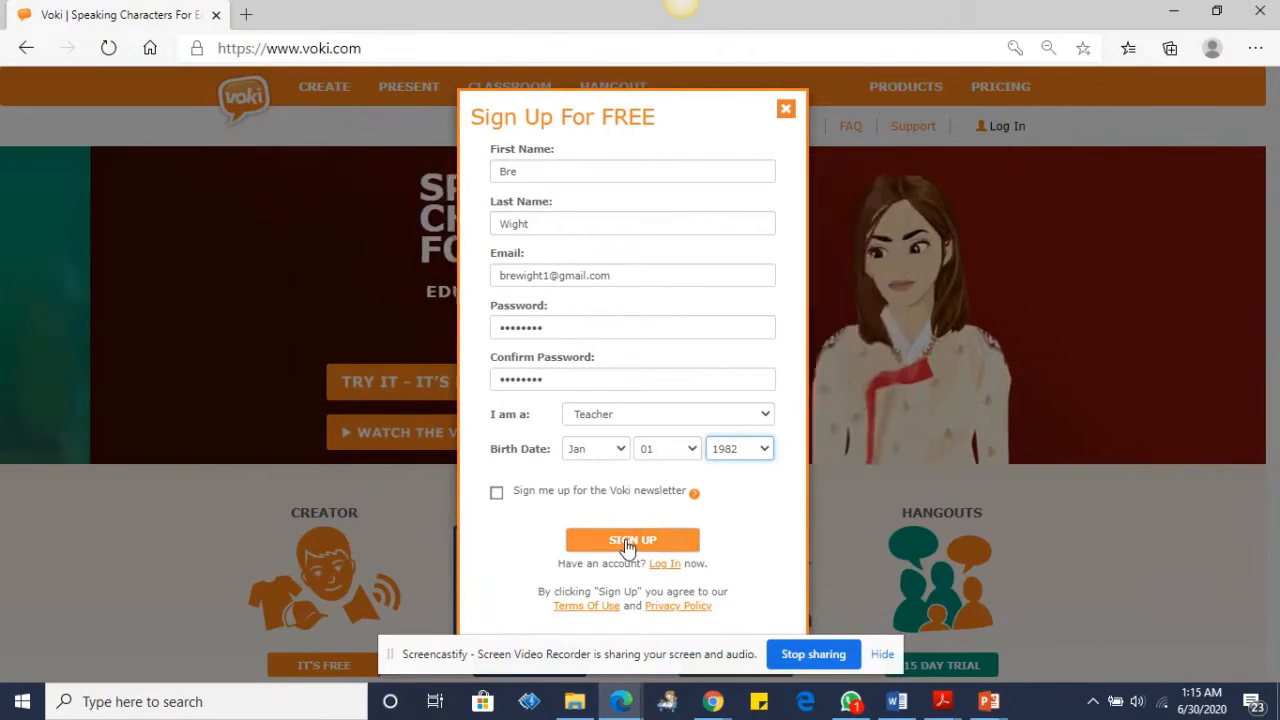
left_click(627, 542)
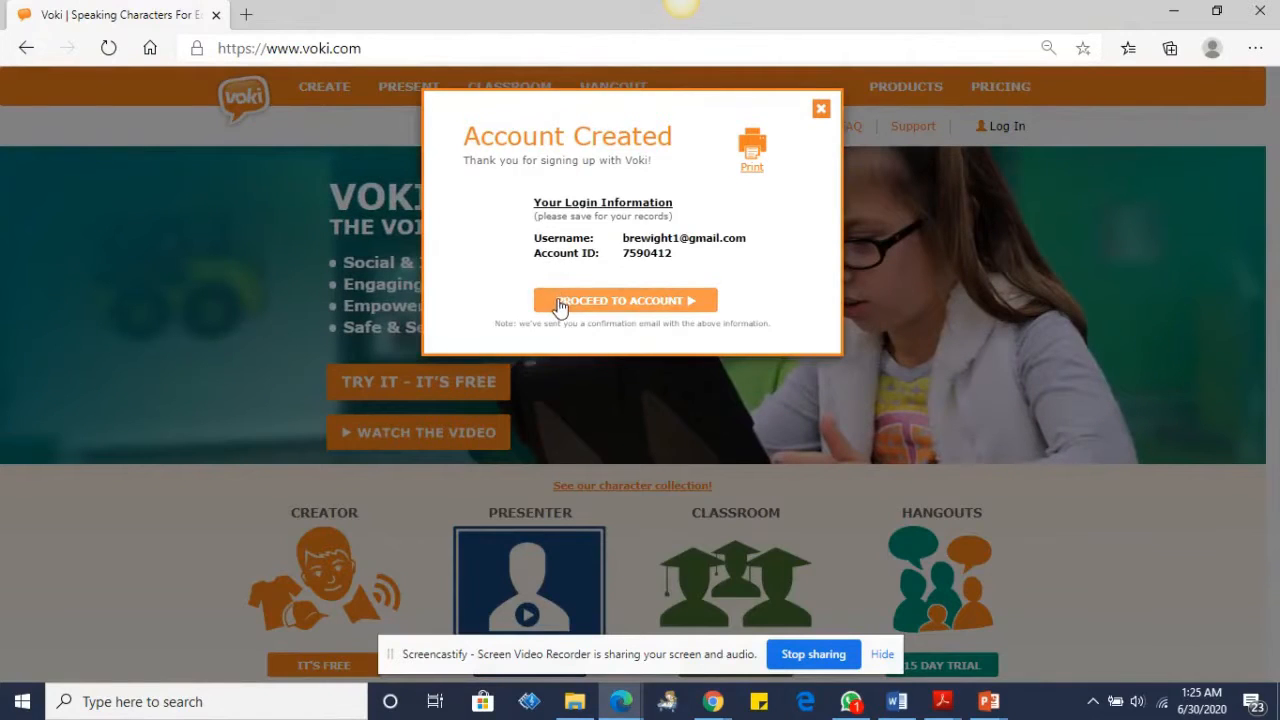
Step: Proceed to the account and log in with the new e-mail and password, Remember me off
left_click(560, 302)
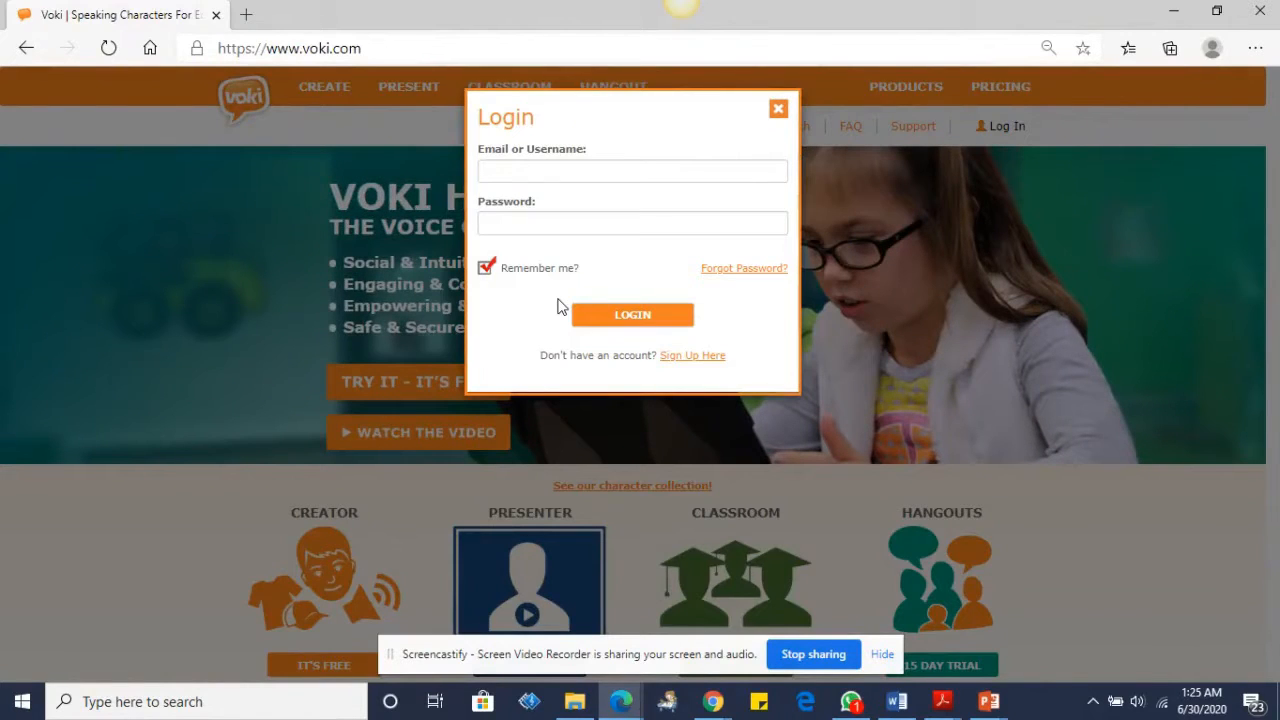
left_click(548, 170)
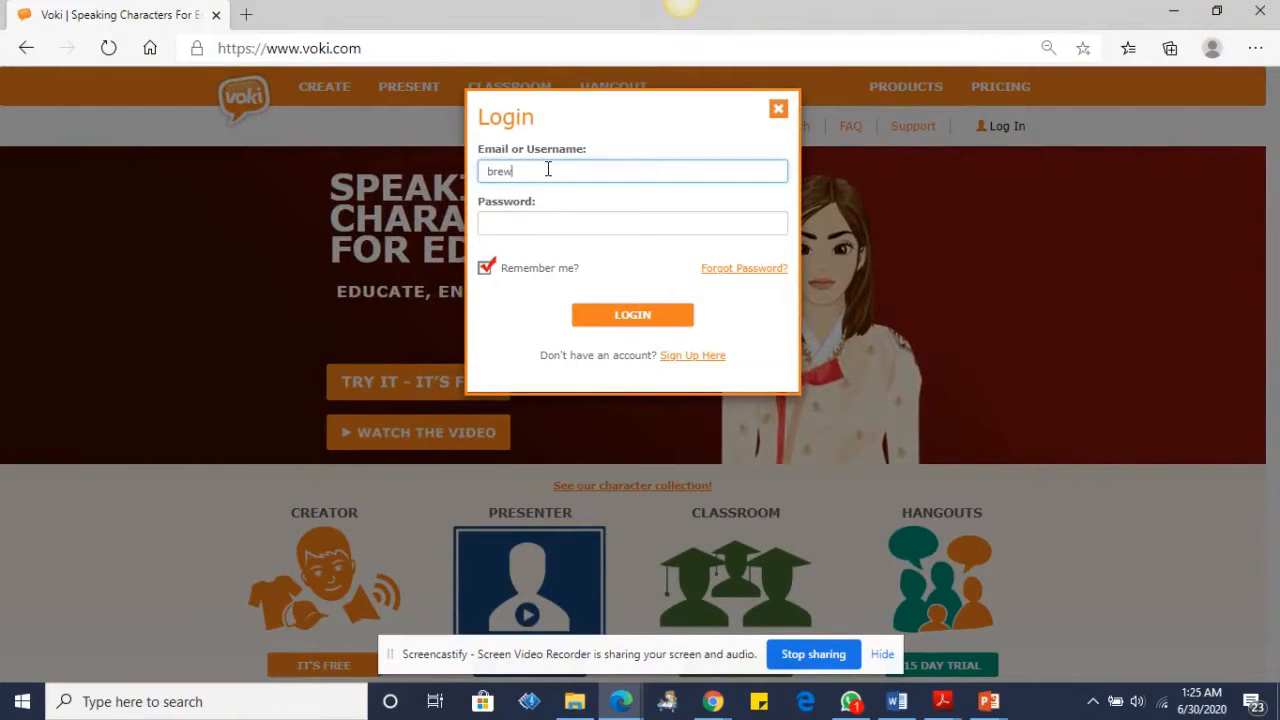
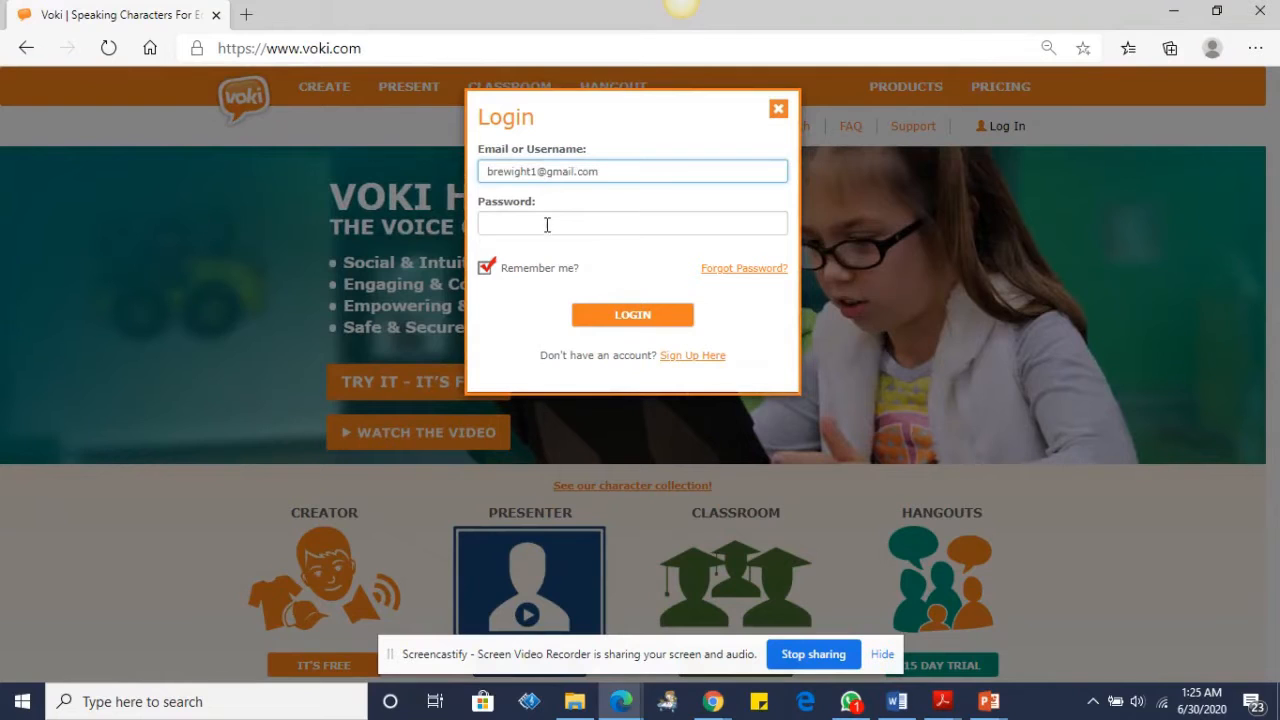
left_click(547, 225)
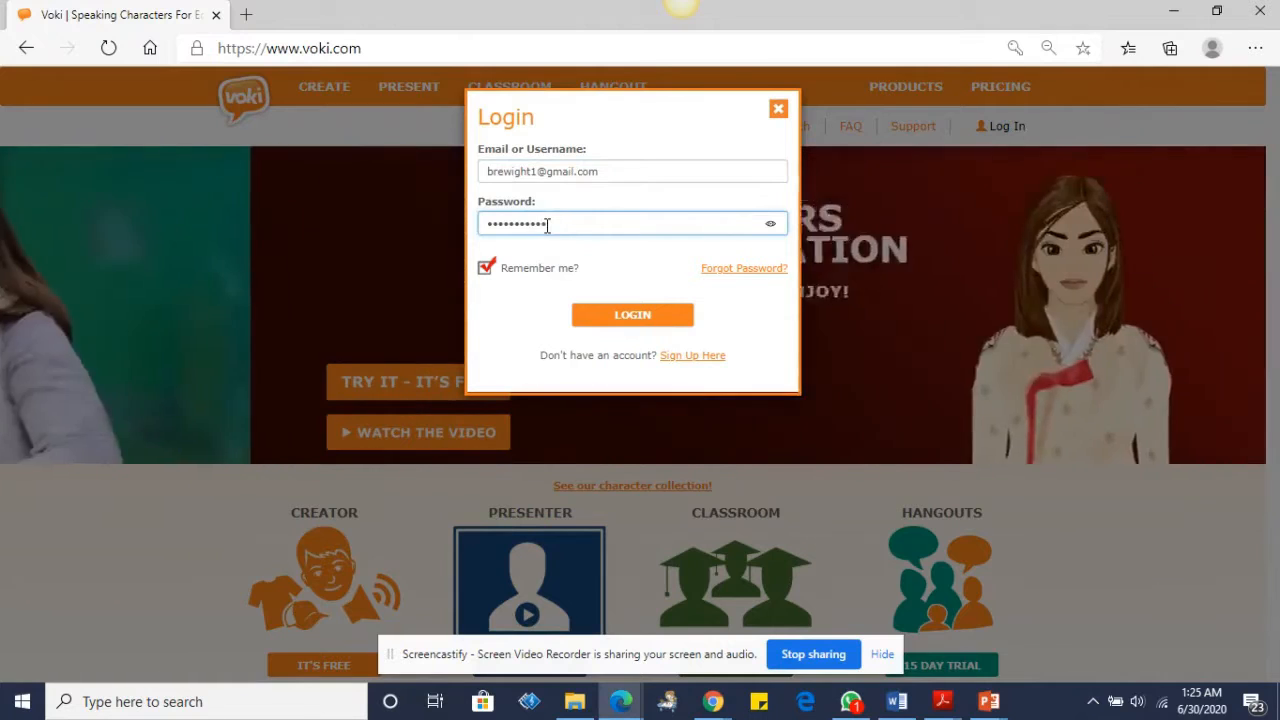
left_click(517, 272)
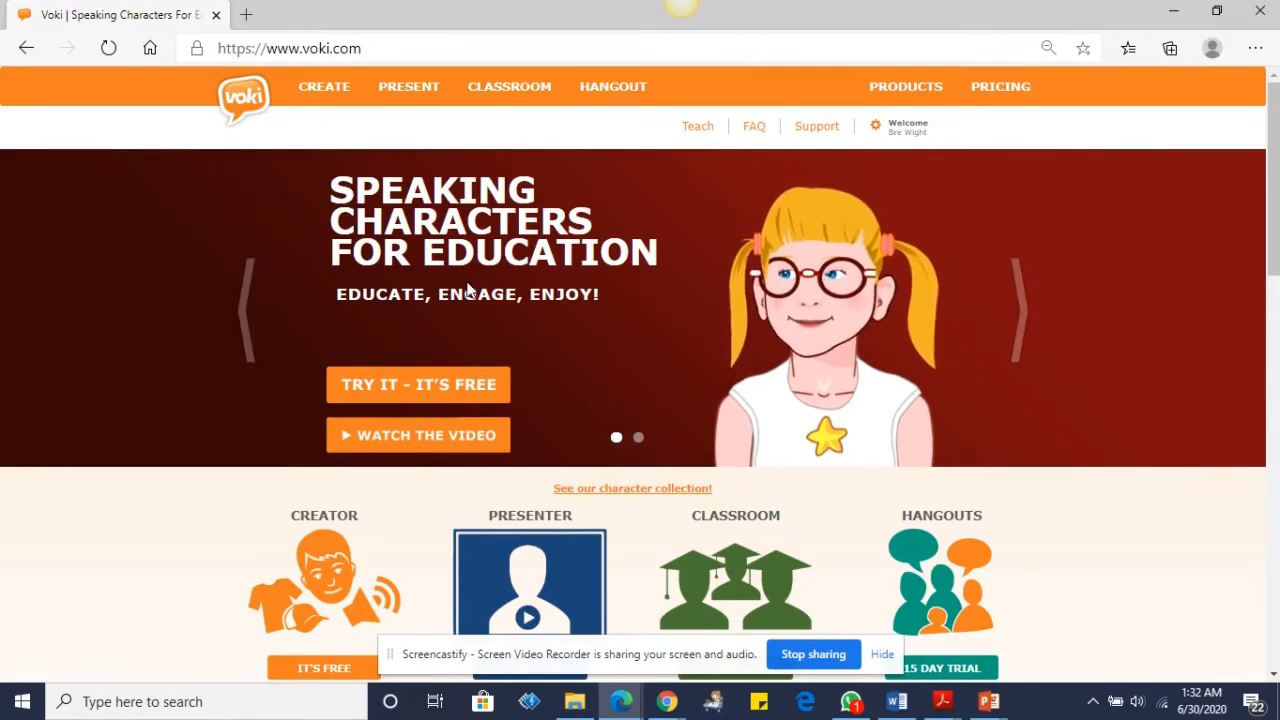
Step: Open Voki Creator from CREATE and bring up its character gallery
left_click(334, 88)
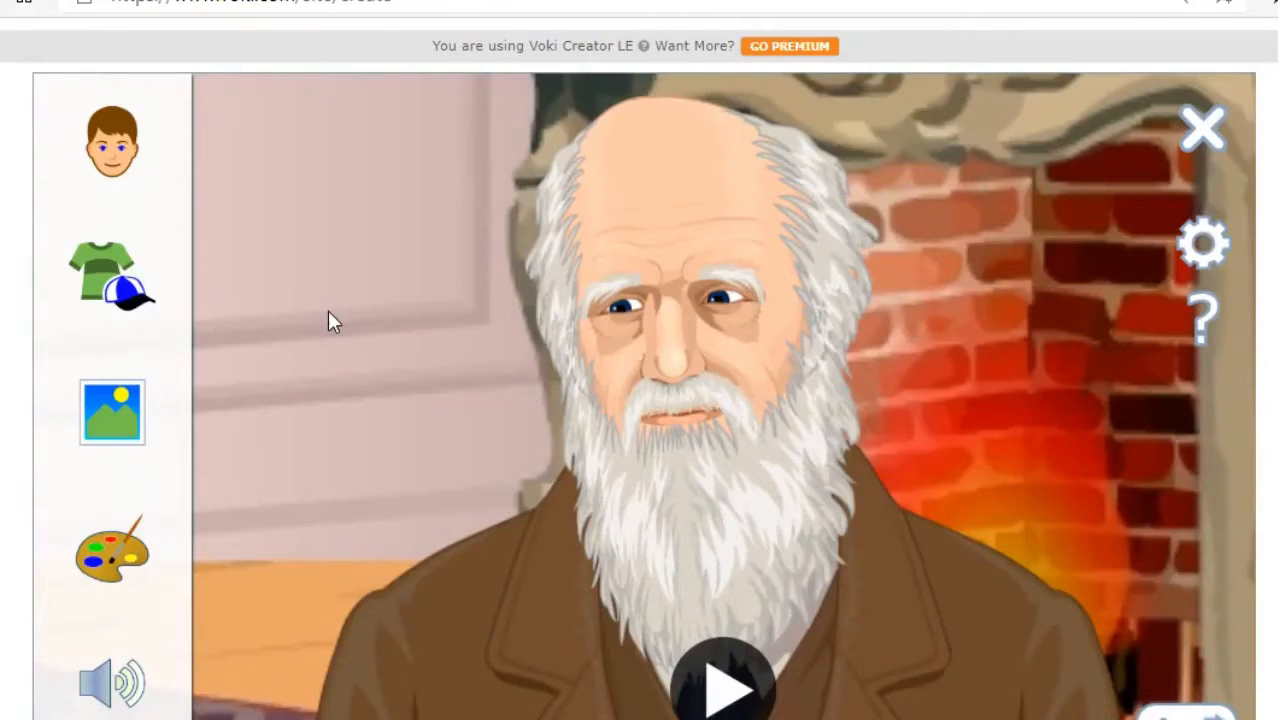
left_click(118, 146)
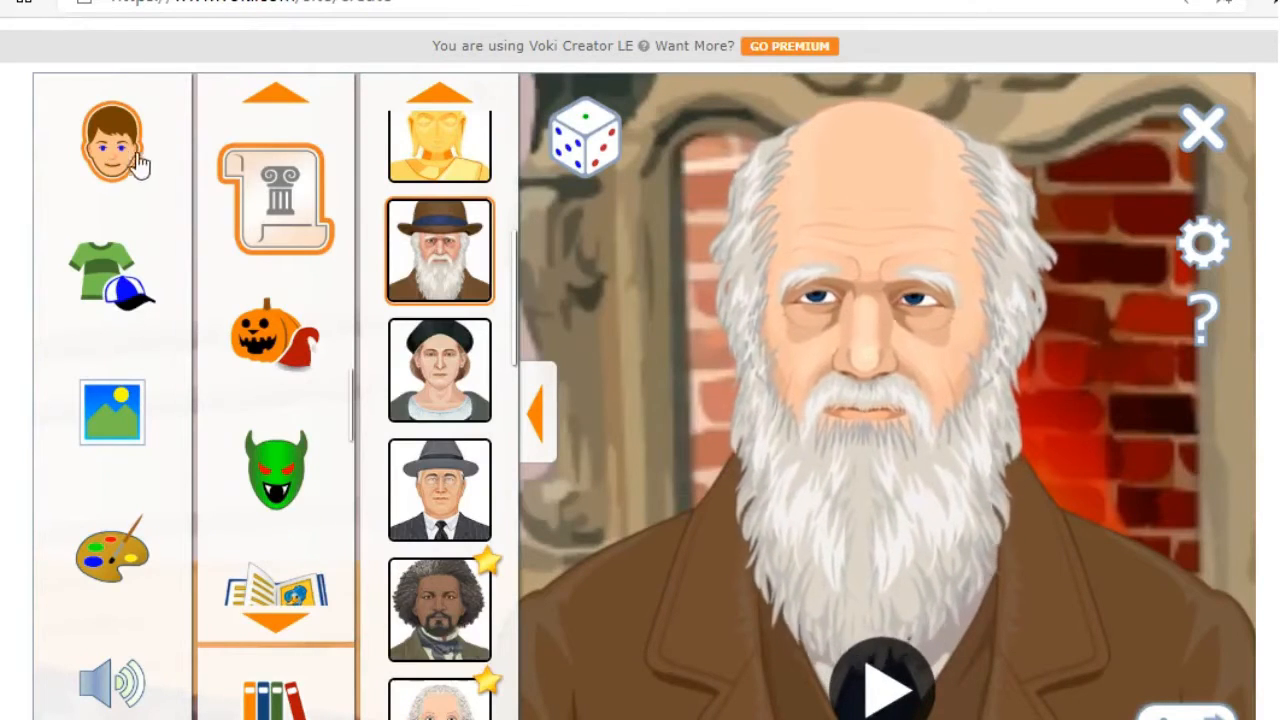
Step: Swap the bearded old man for the elf from the Holiday characters
left_click(268, 218)
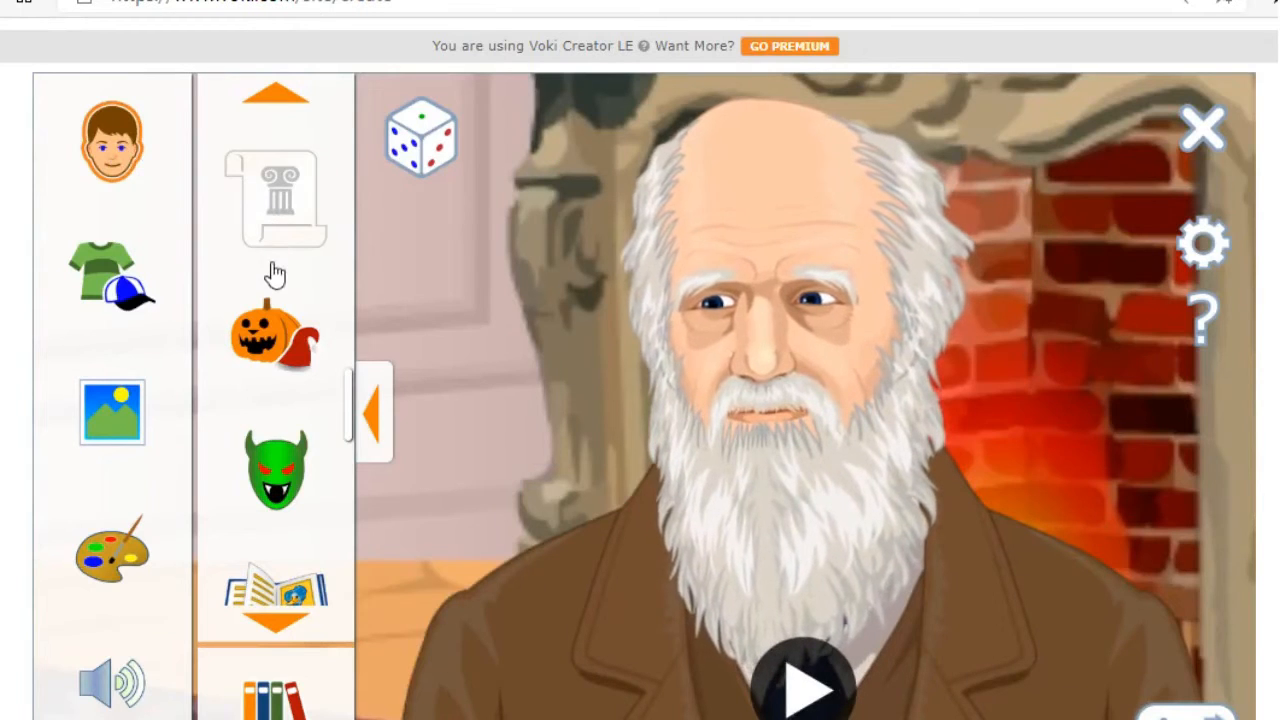
left_click(279, 314)
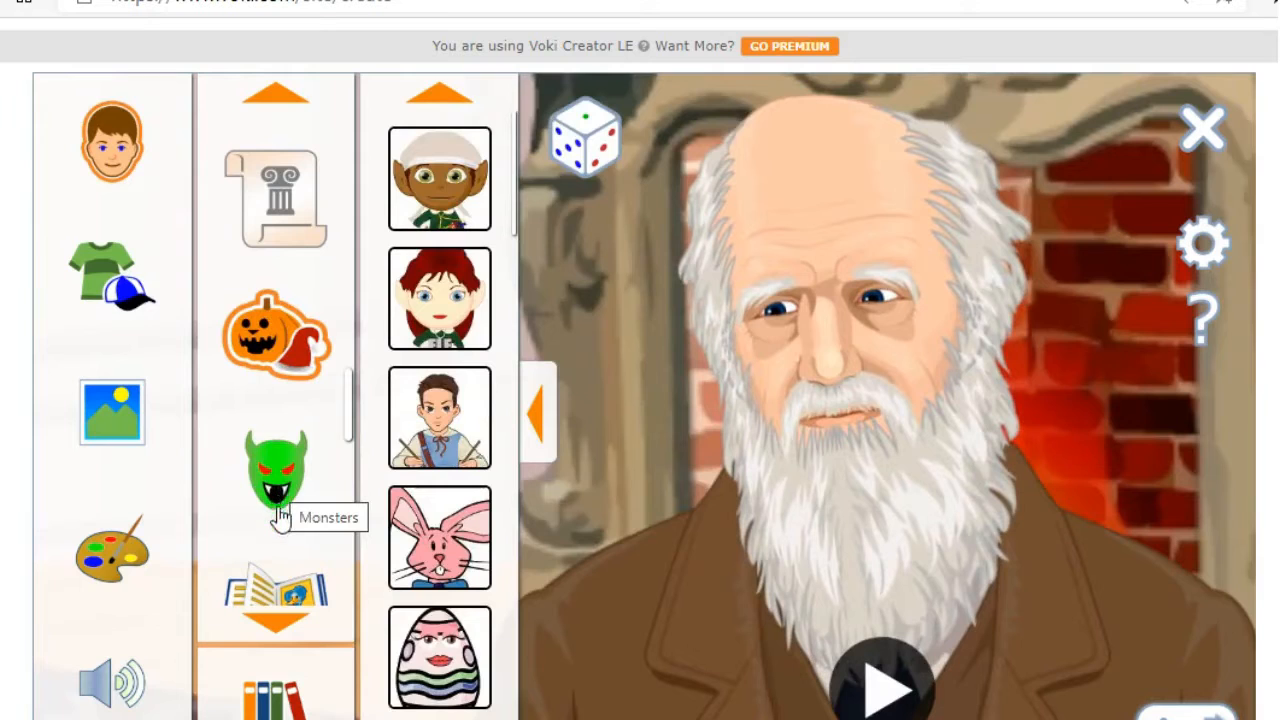
left_click(421, 165)
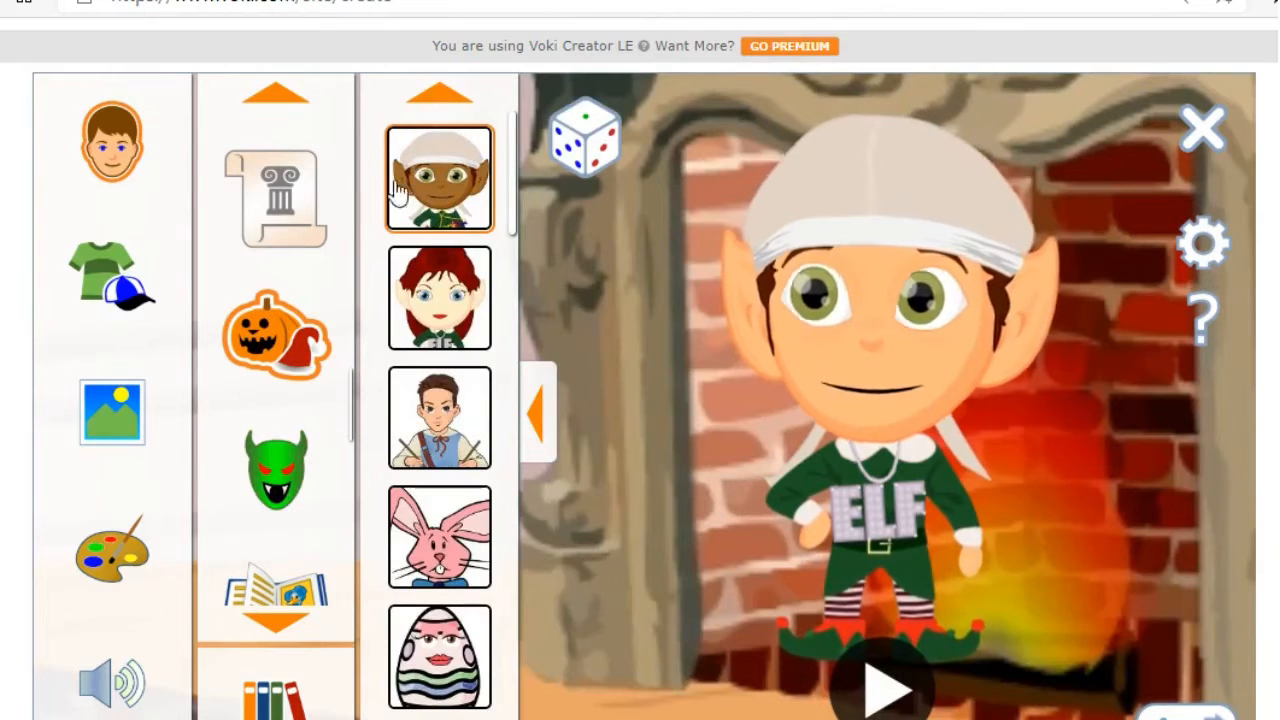
left_click(114, 273)
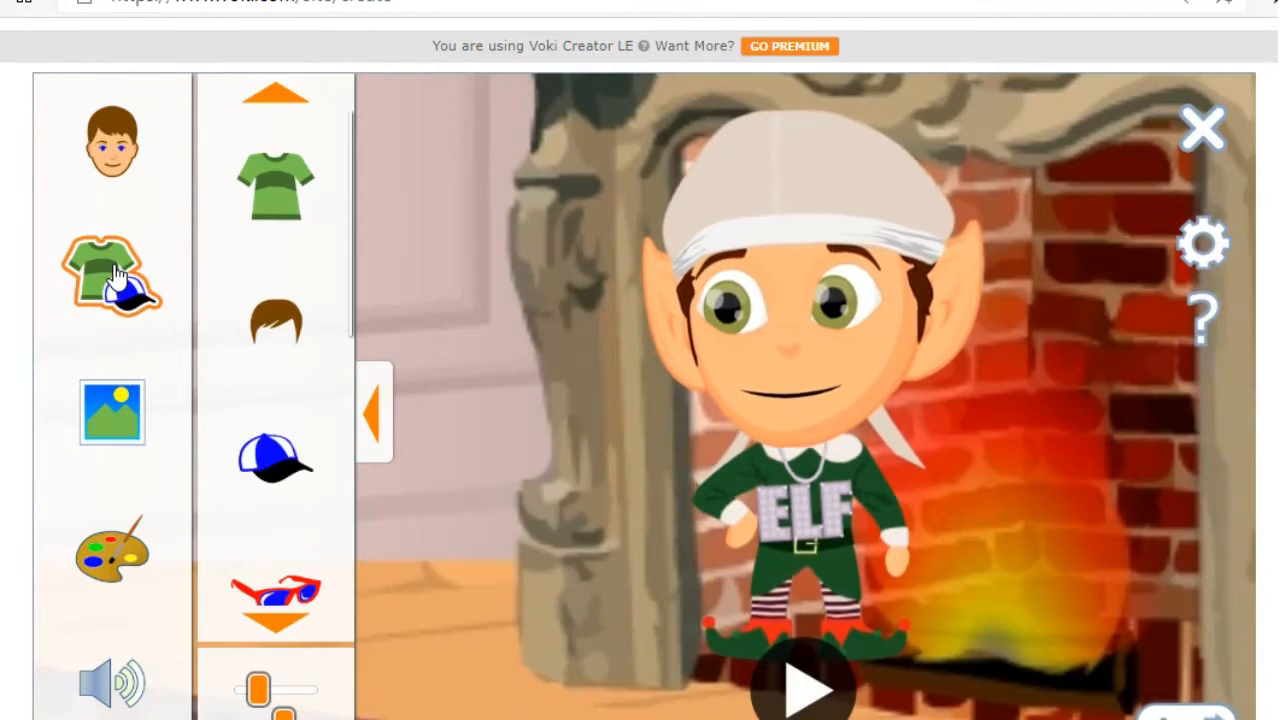
Step: Dress the elf in the orange 00 jersey from the outfit options
left_click(287, 207)
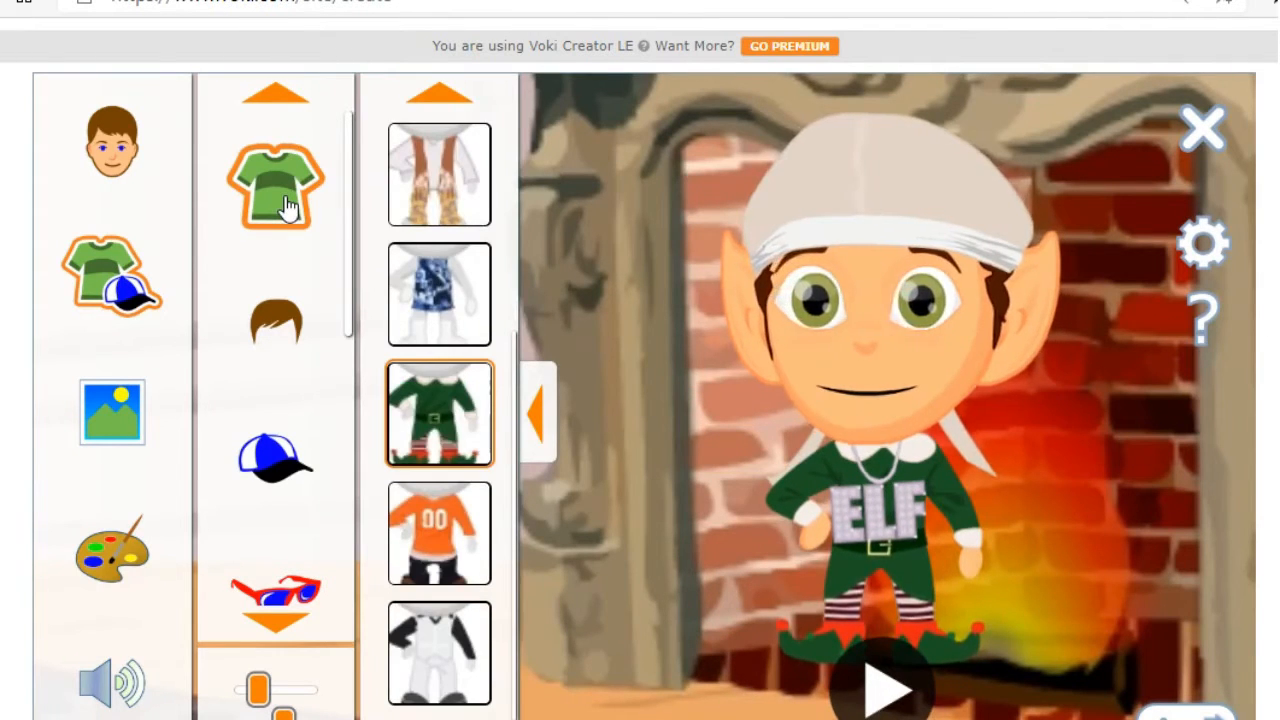
left_click(430, 550)
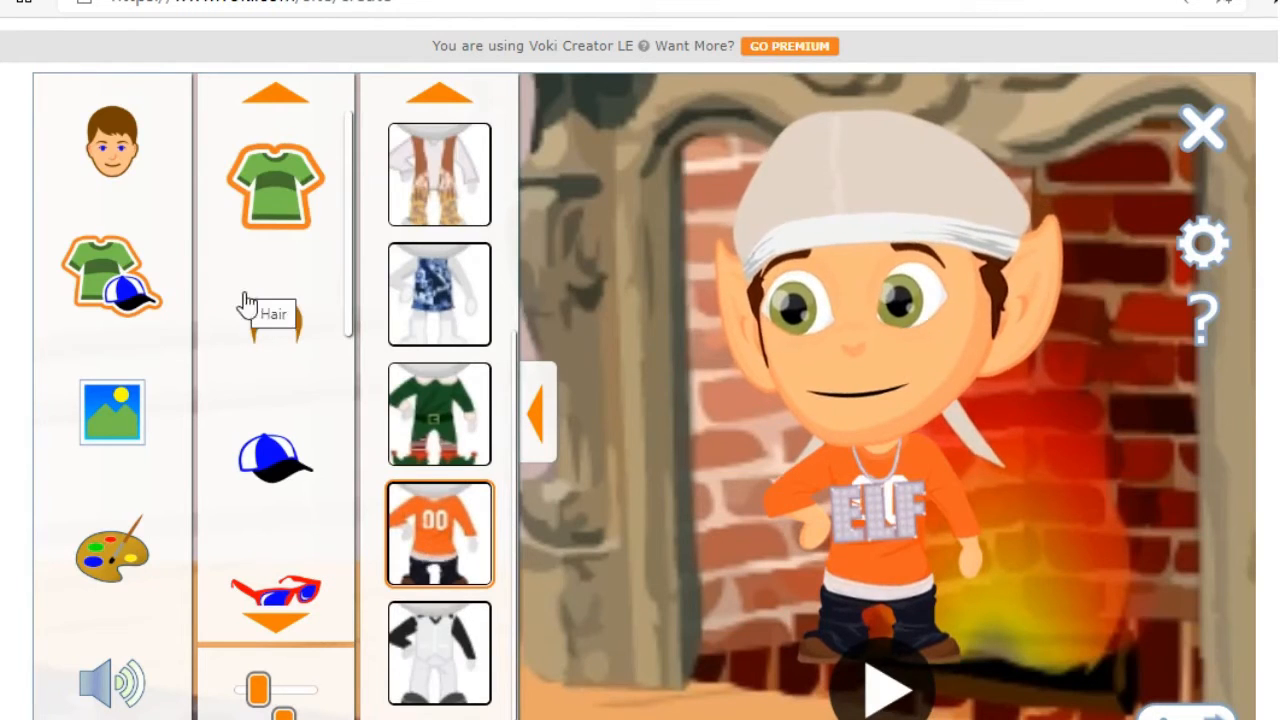
left_click(265, 322)
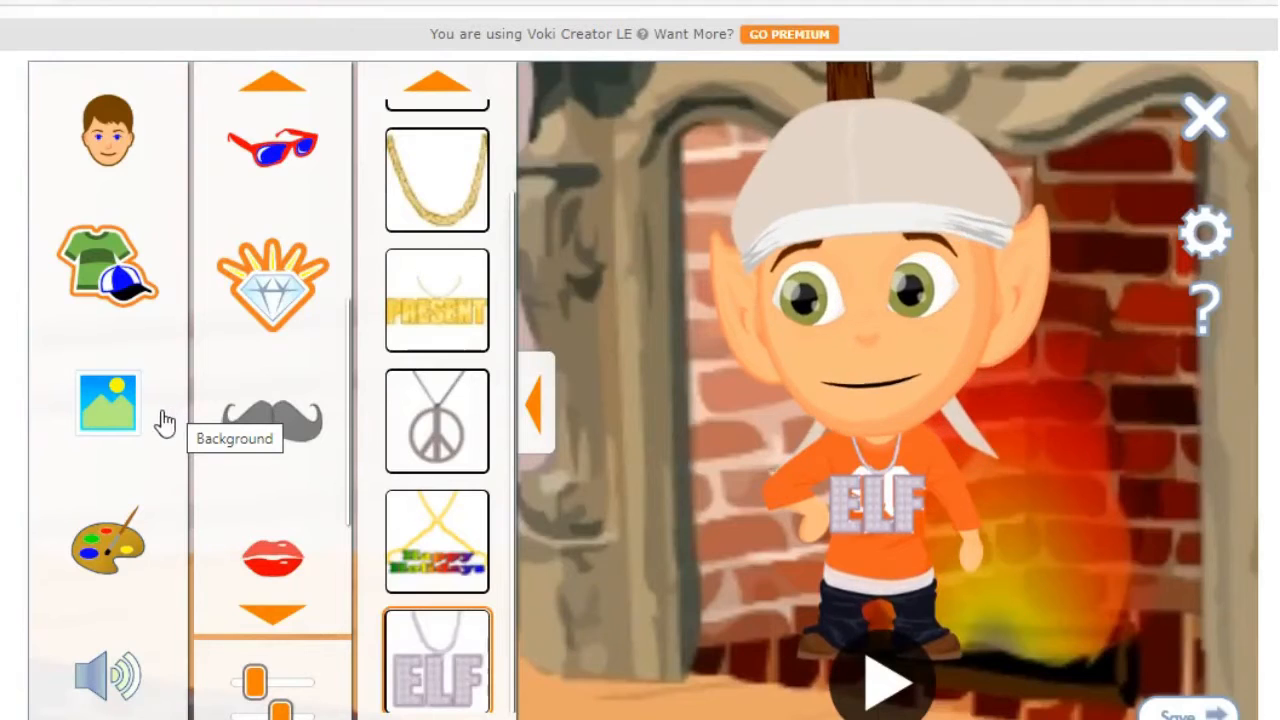
left_click(110, 405)
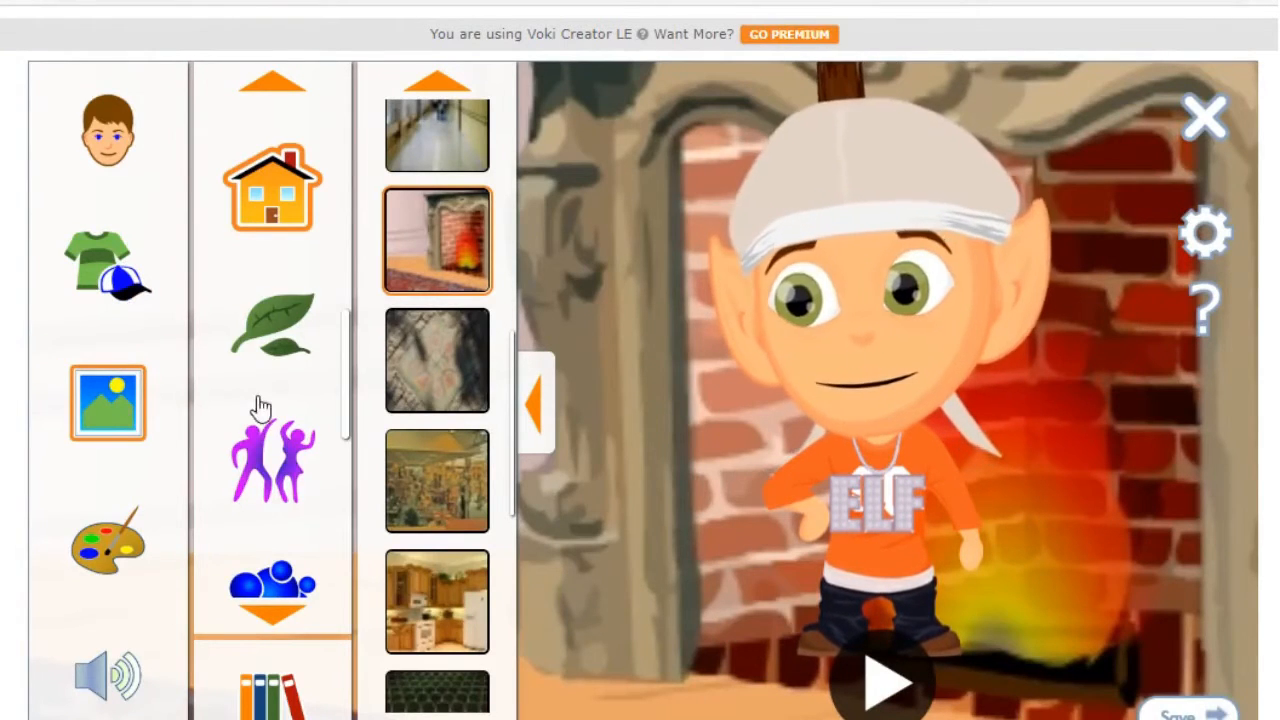
Step: Browse the background categories and set the blue sky with the yellow biplane
left_click(270, 350)
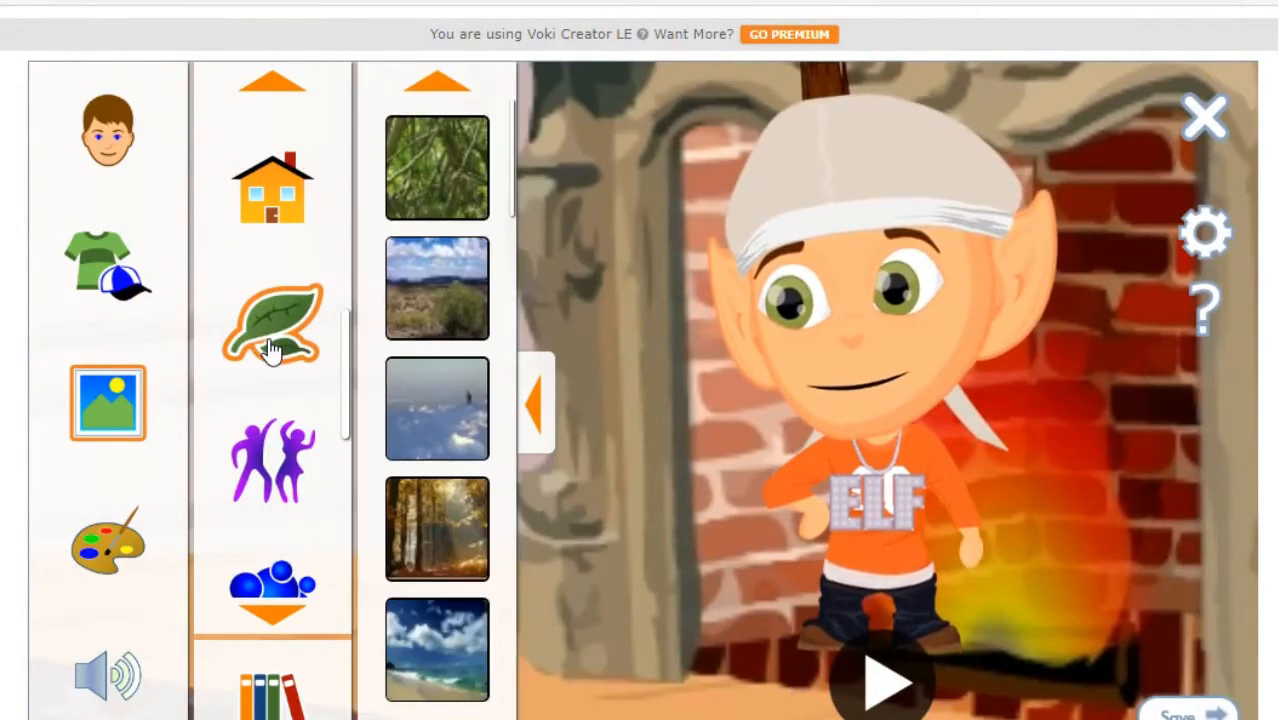
left_click(263, 497)
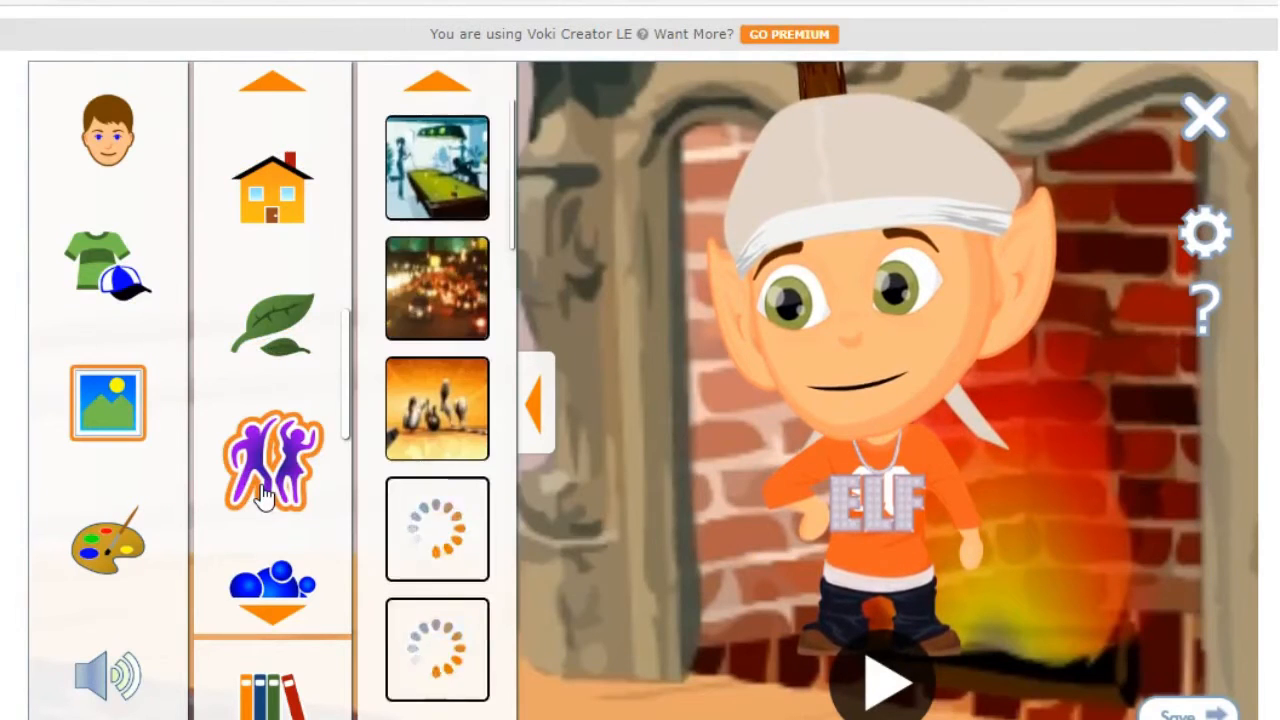
left_click(282, 592)
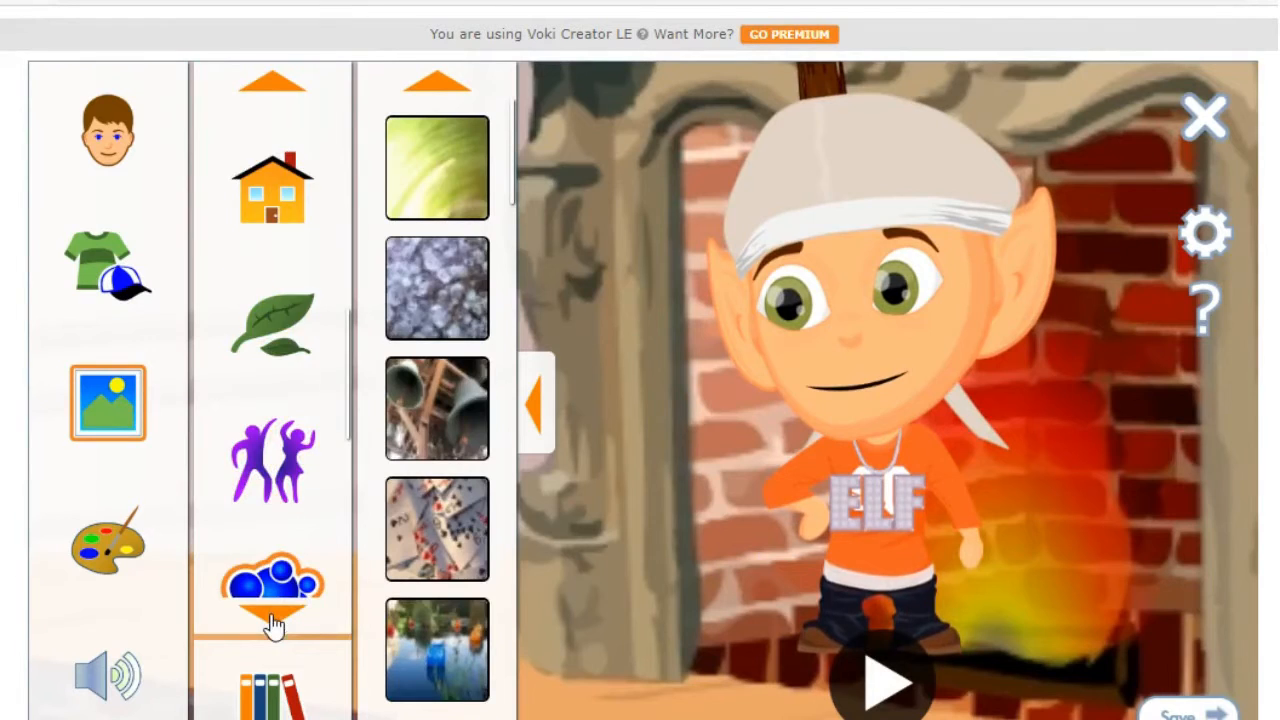
left_click(274, 622)
left_click(283, 255)
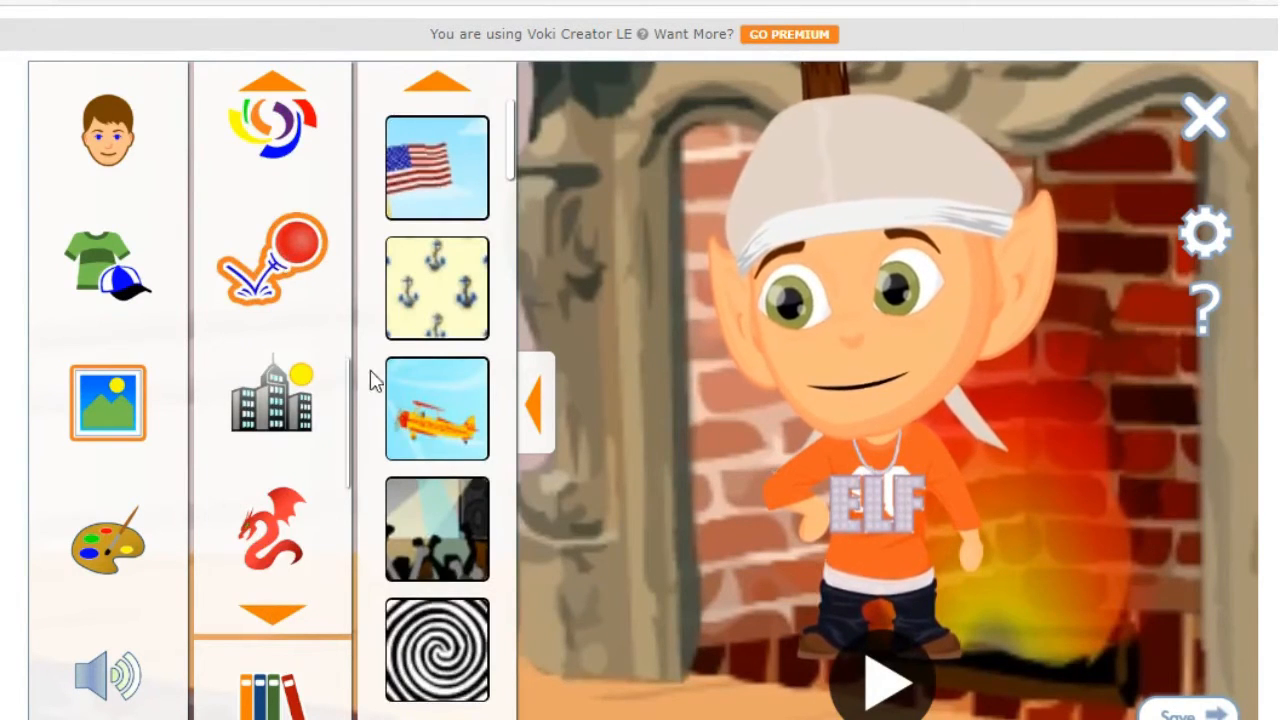
left_click(437, 410)
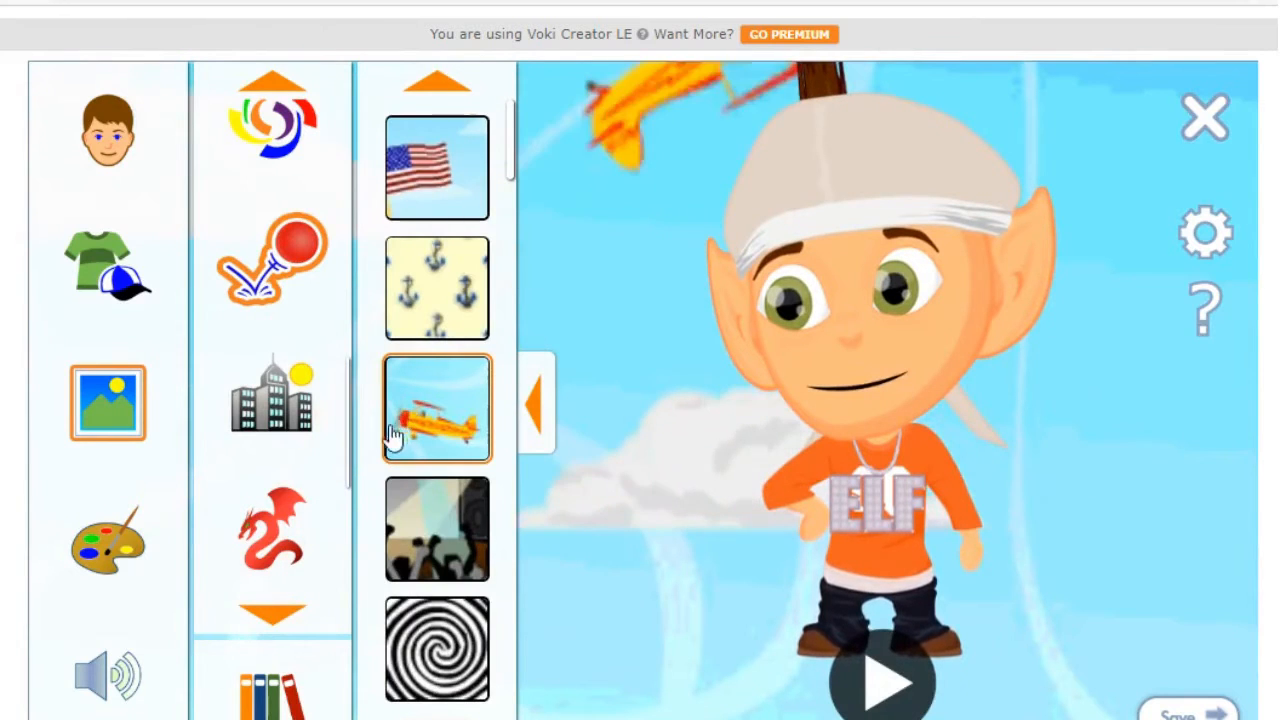
Step: Recolour the elf with brown eyes, a deeper orange skin tone and green hair
left_click(100, 558)
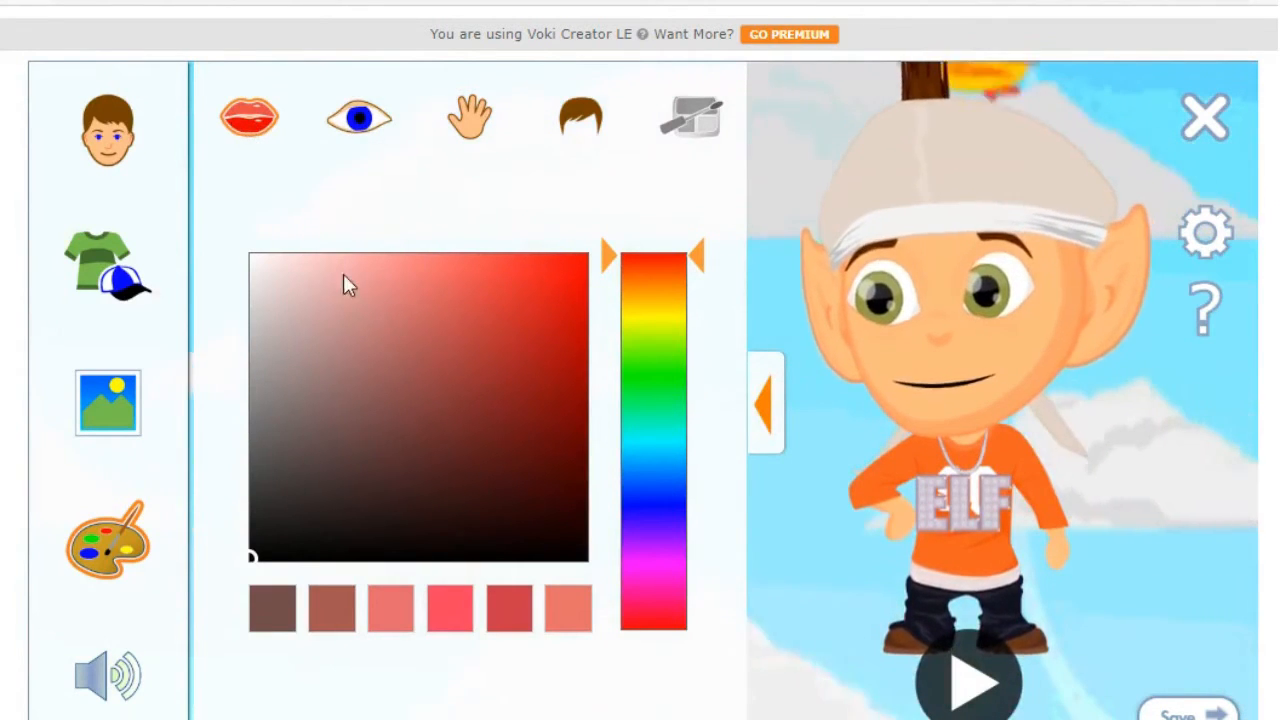
left_click(358, 467)
left_click(362, 118)
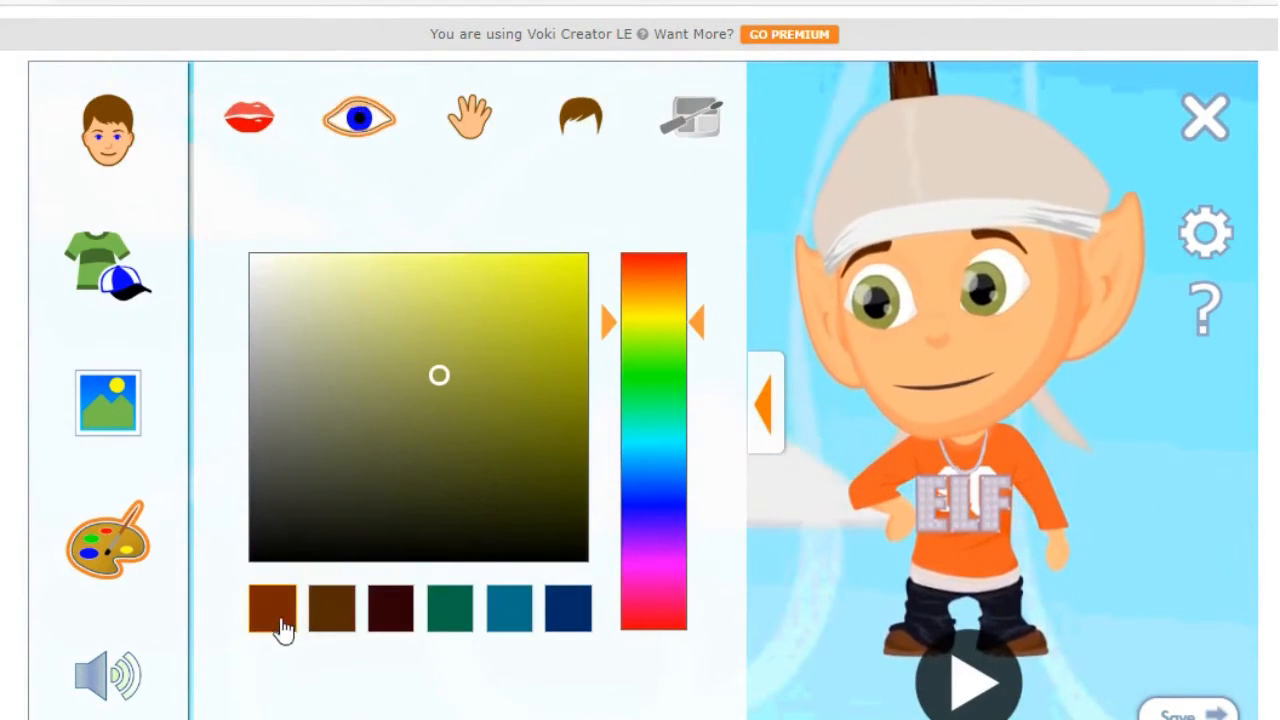
left_click(329, 620)
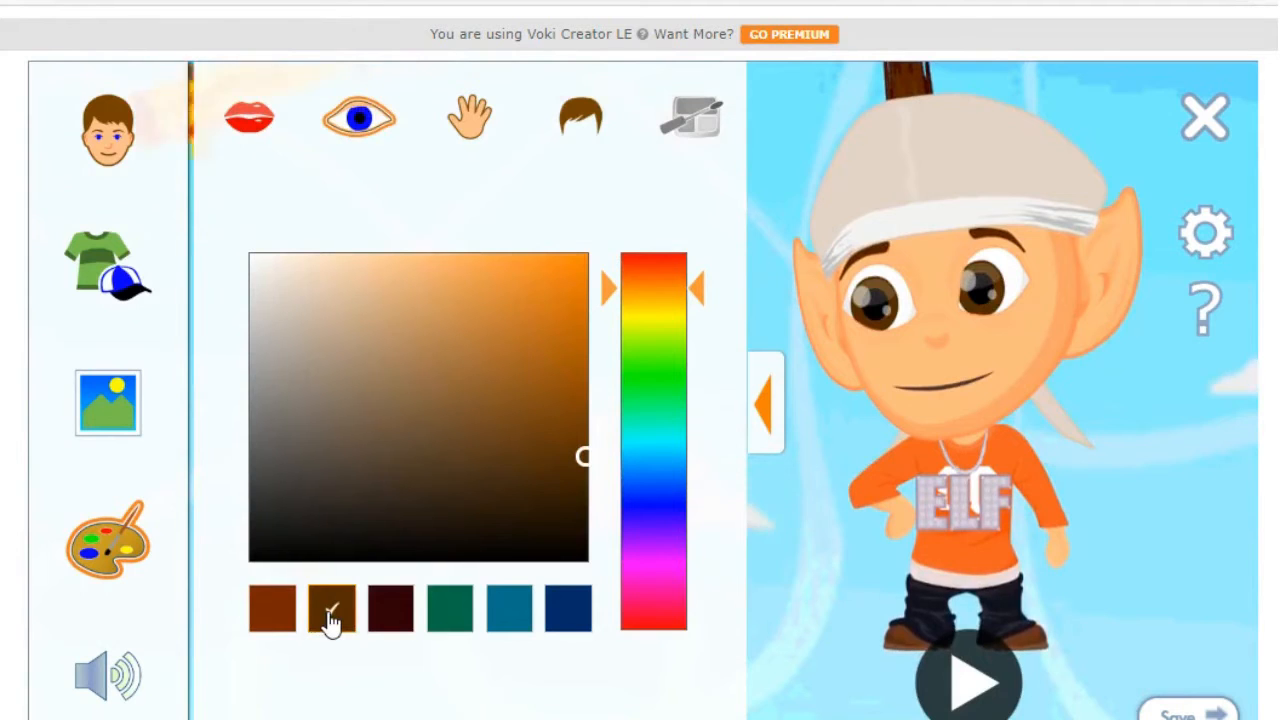
left_click(472, 117)
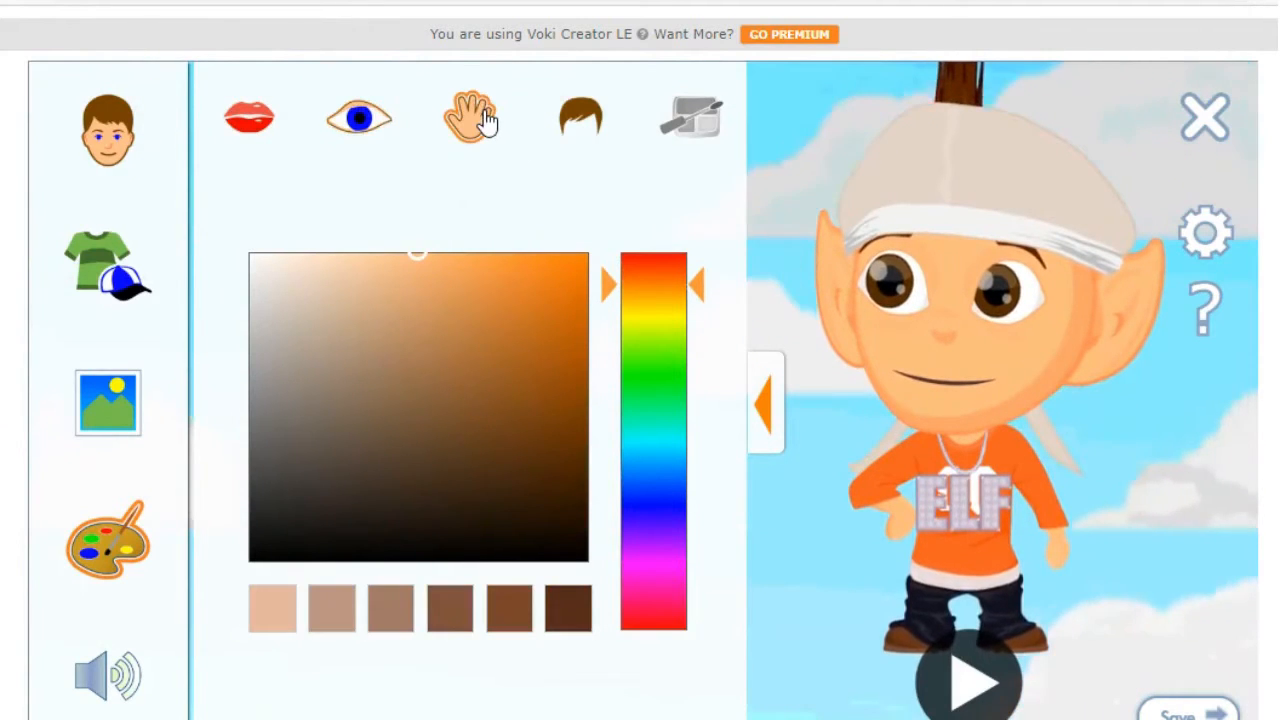
left_click(505, 284)
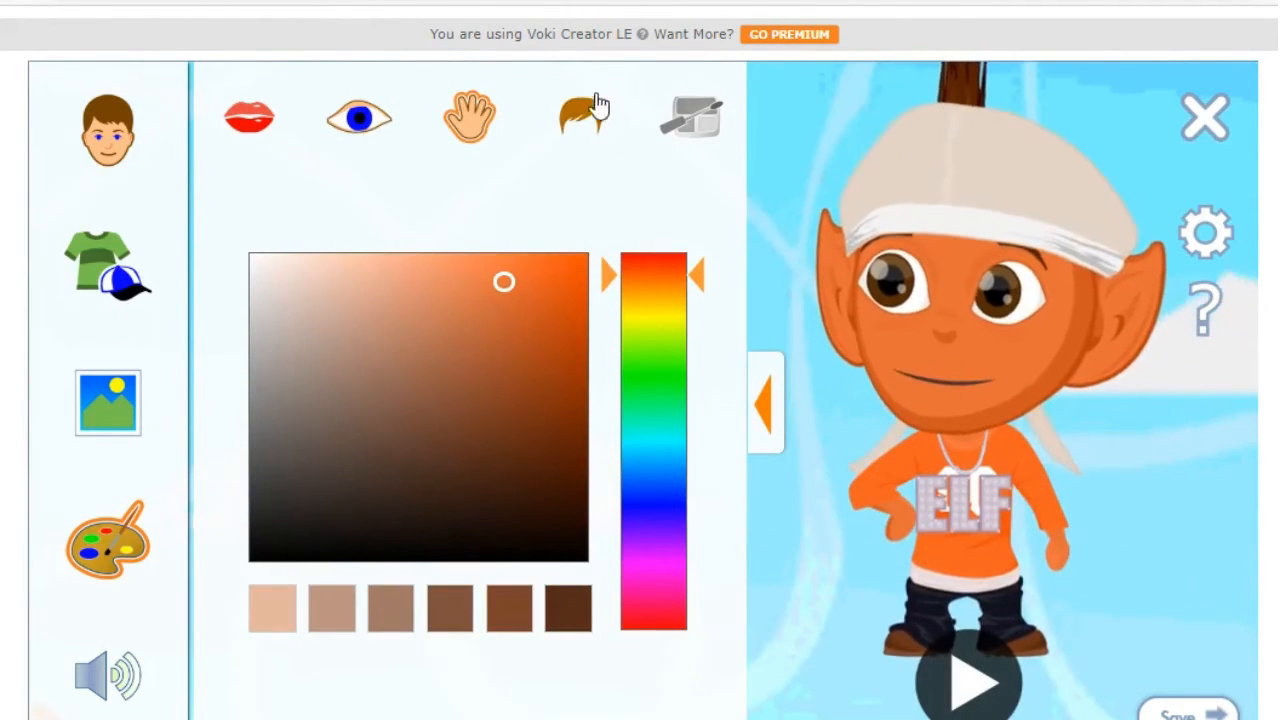
left_click(583, 118)
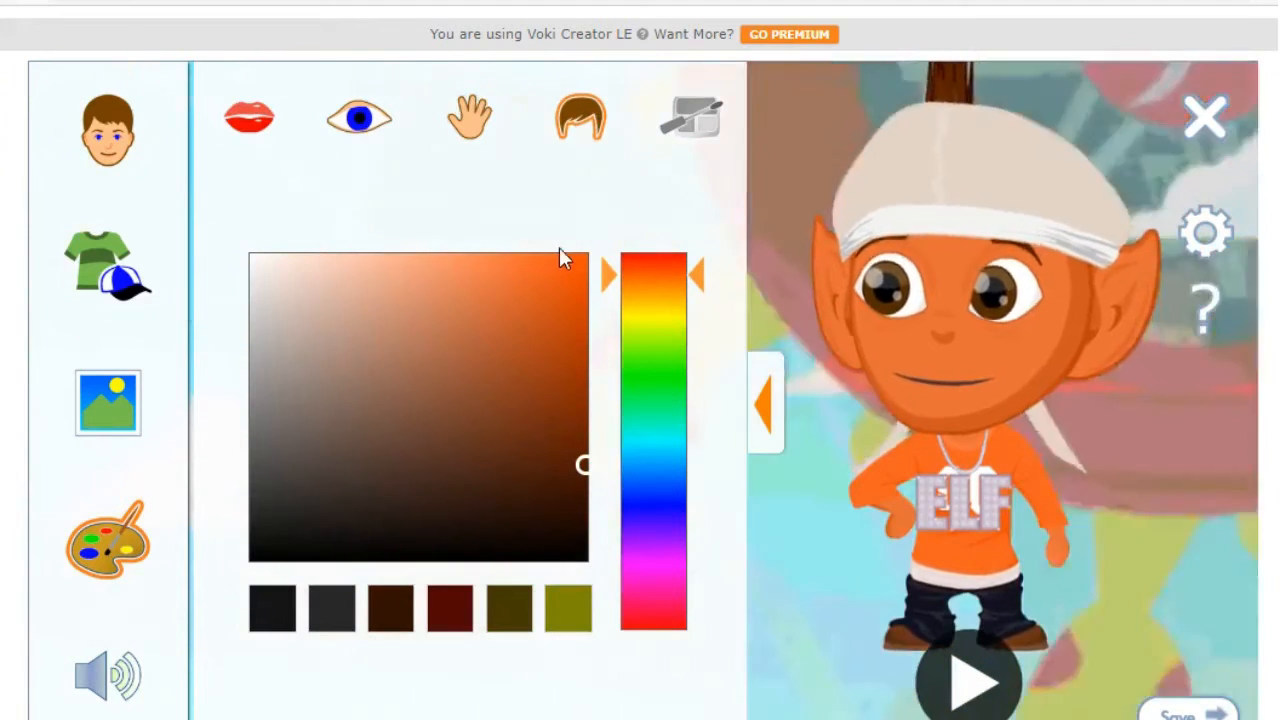
left_click(655, 373)
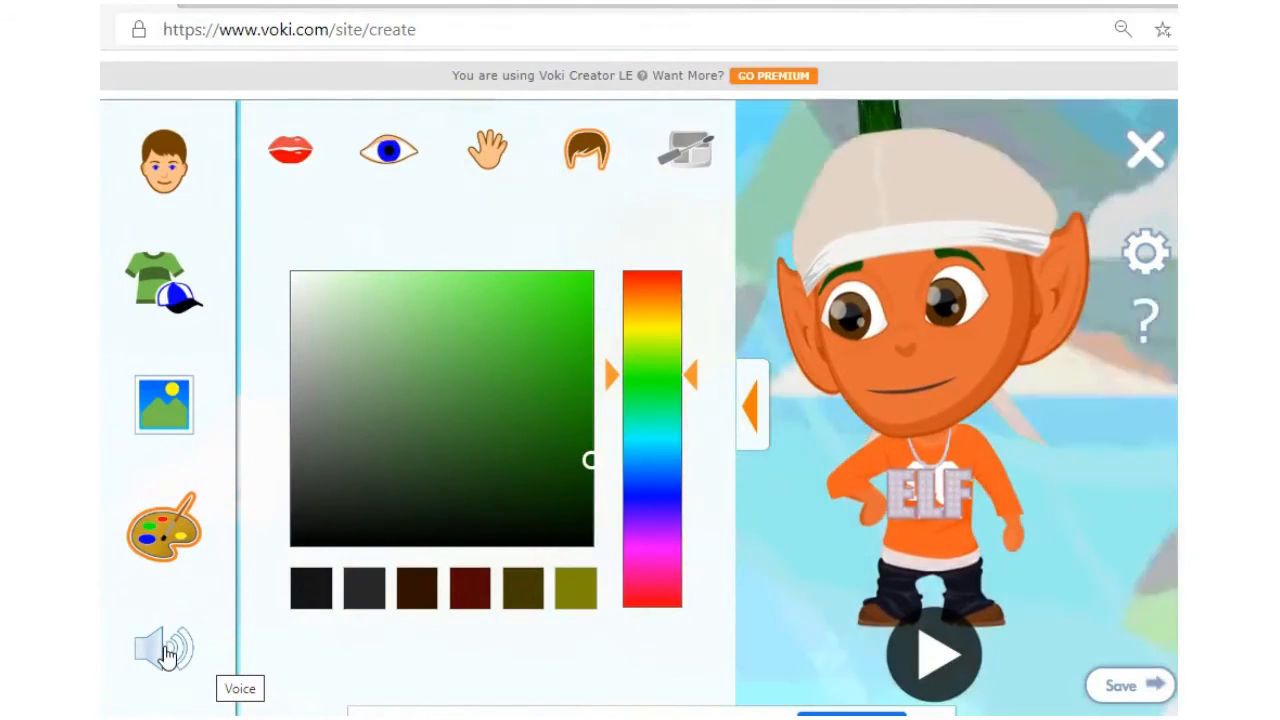
Step: Look through the microphone, phone and upload voice options, then return to the Text-to-Speech message box
left_click(165, 652)
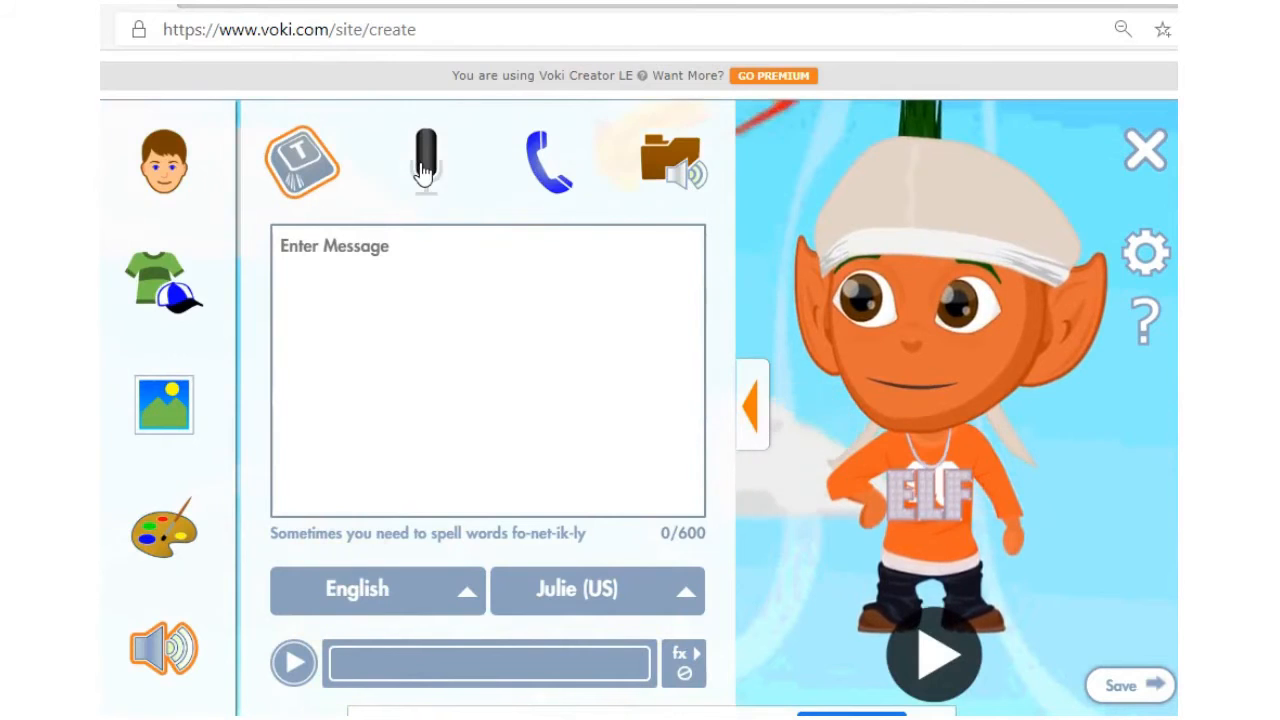
left_click(424, 174)
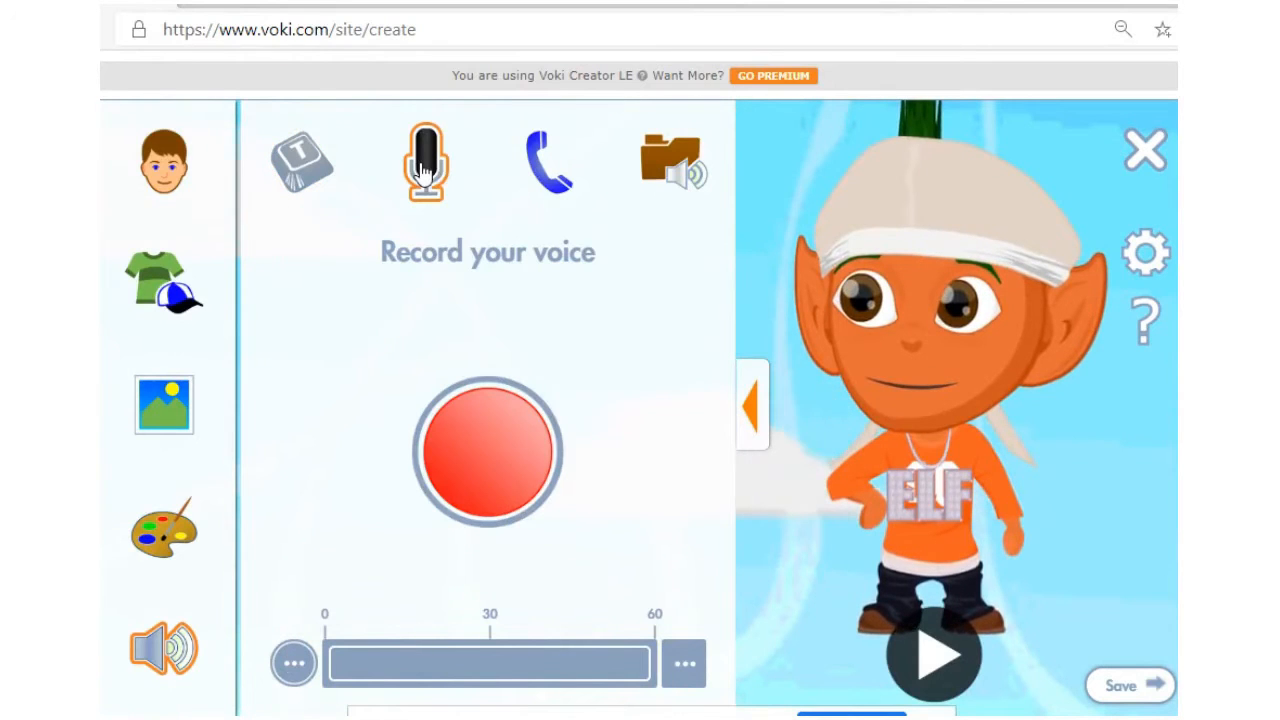
left_click(547, 181)
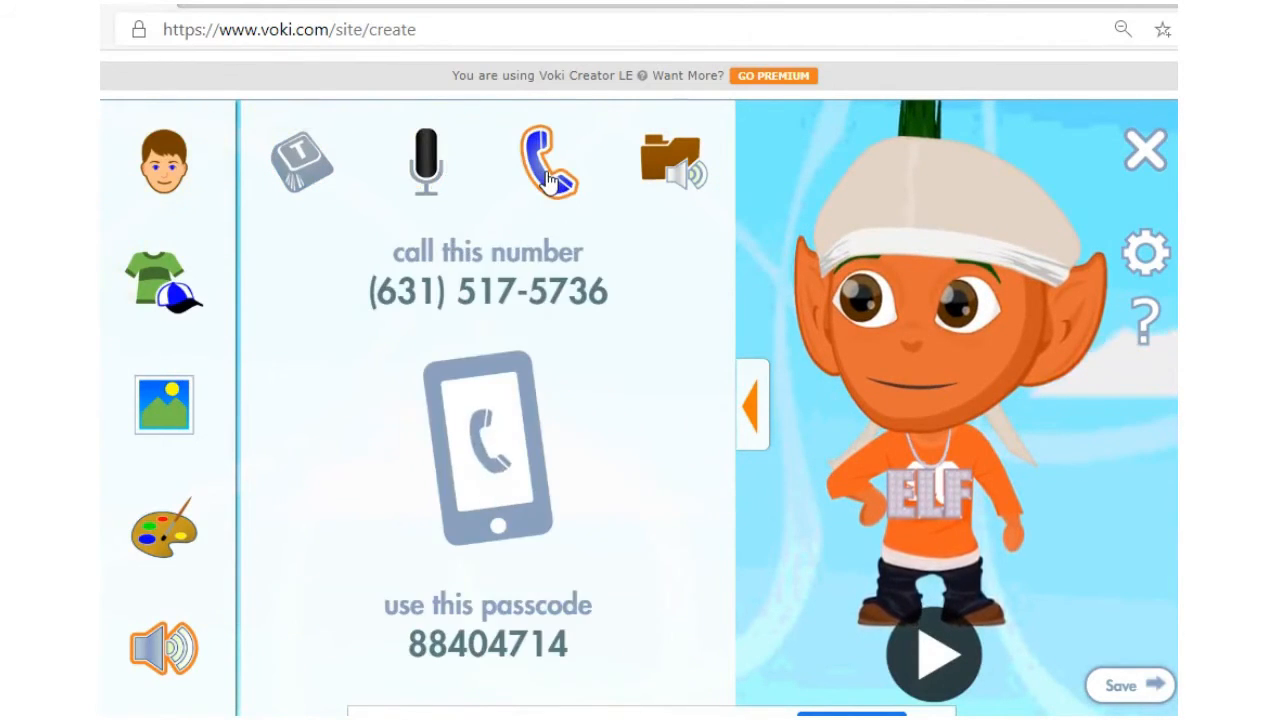
left_click(684, 167)
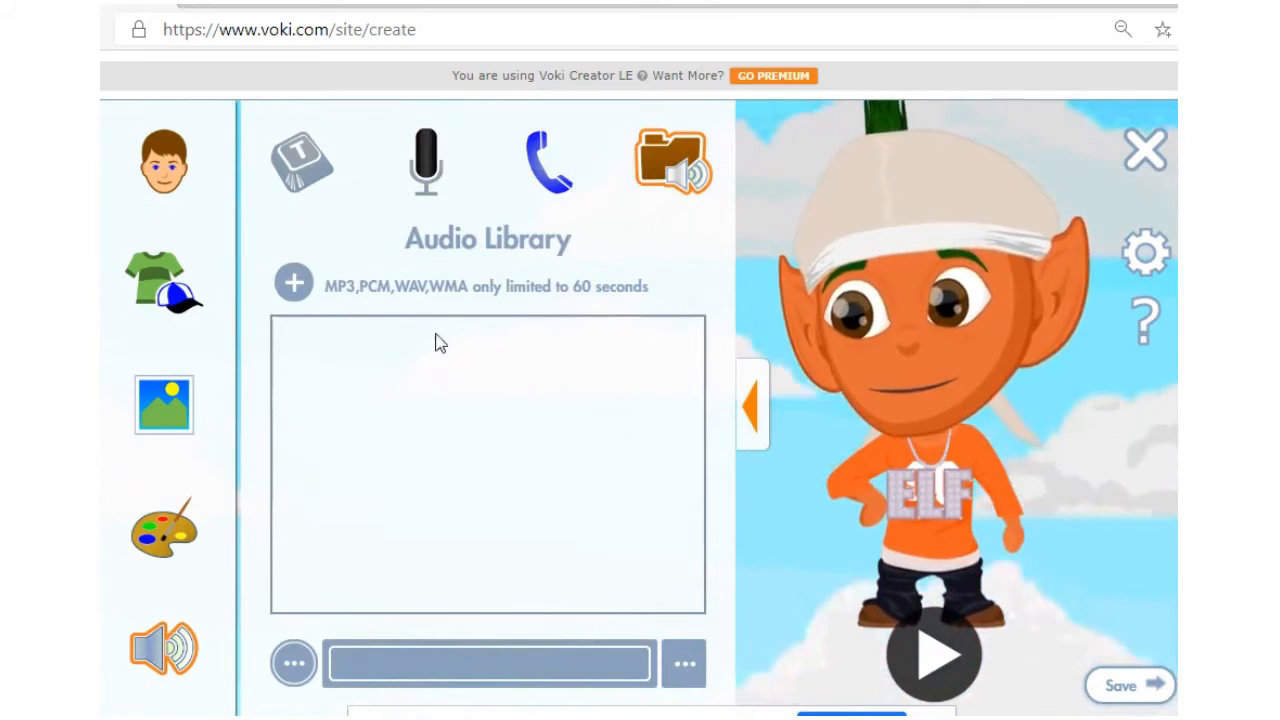
left_click(298, 170)
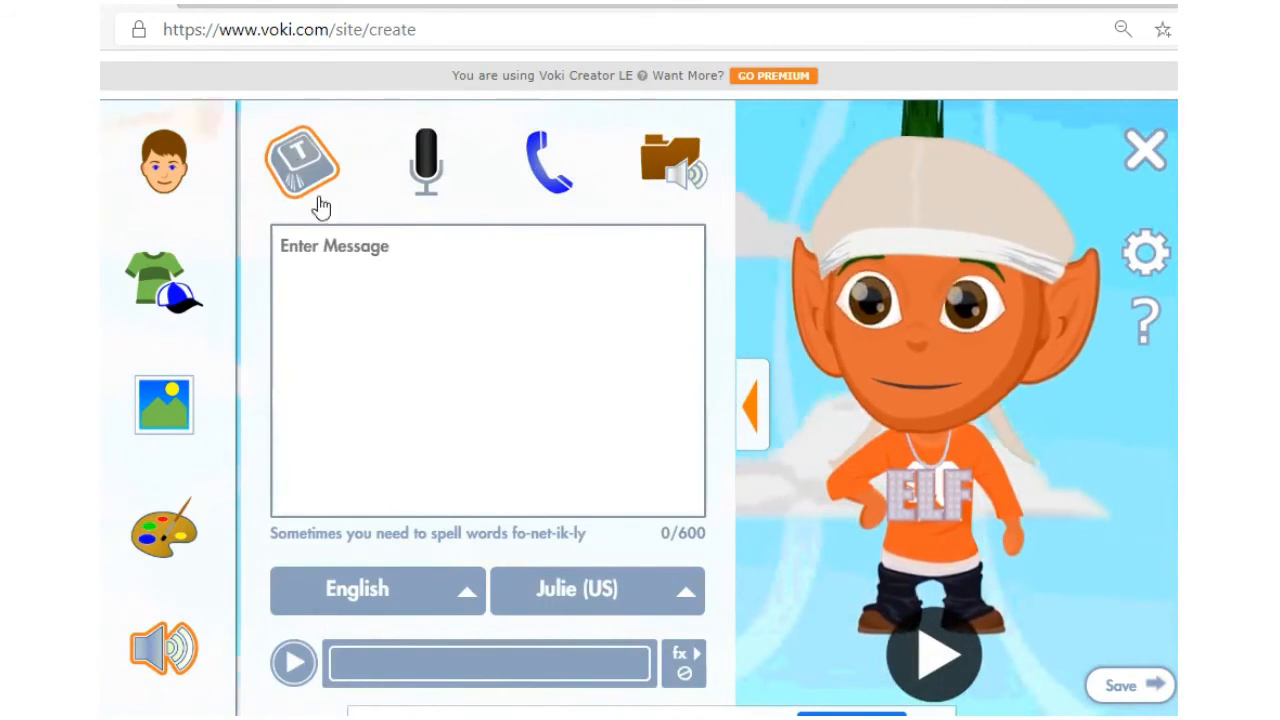
left_click(411, 338)
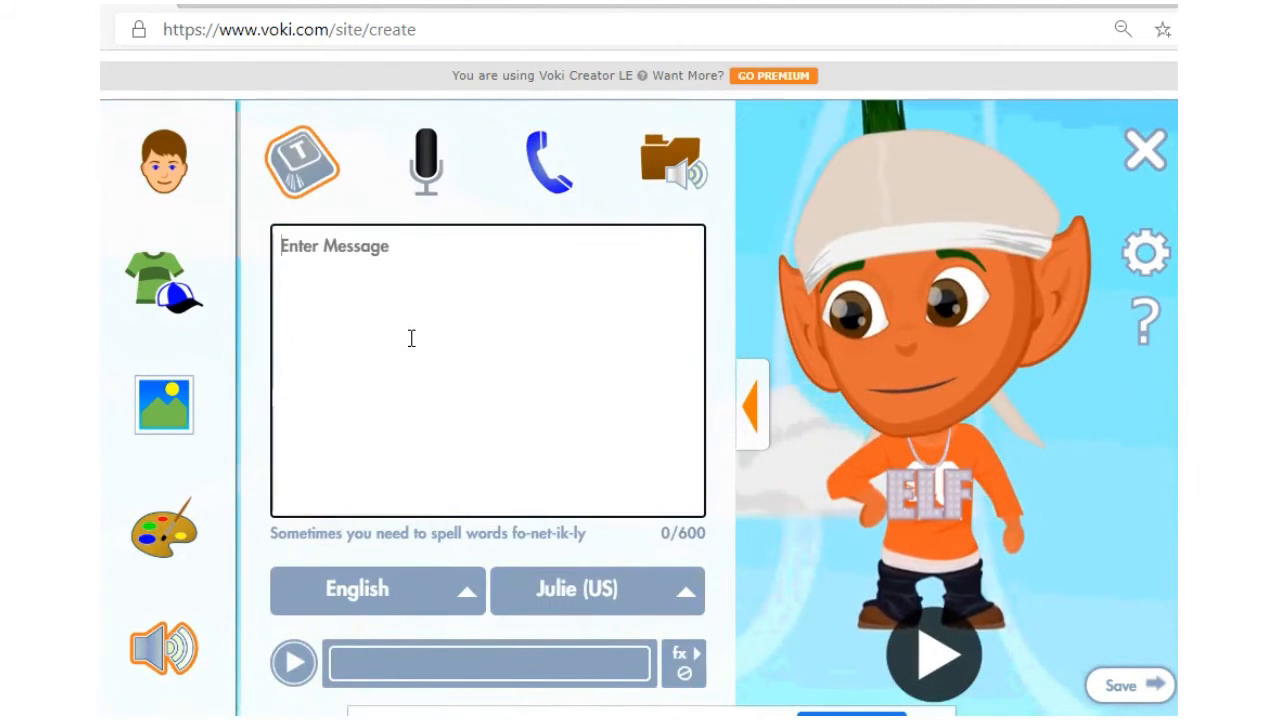
Step: Type 'Hi, my name is Tom and I am an elf. I am from the wonderfu' as the message
type("Hi, my name")
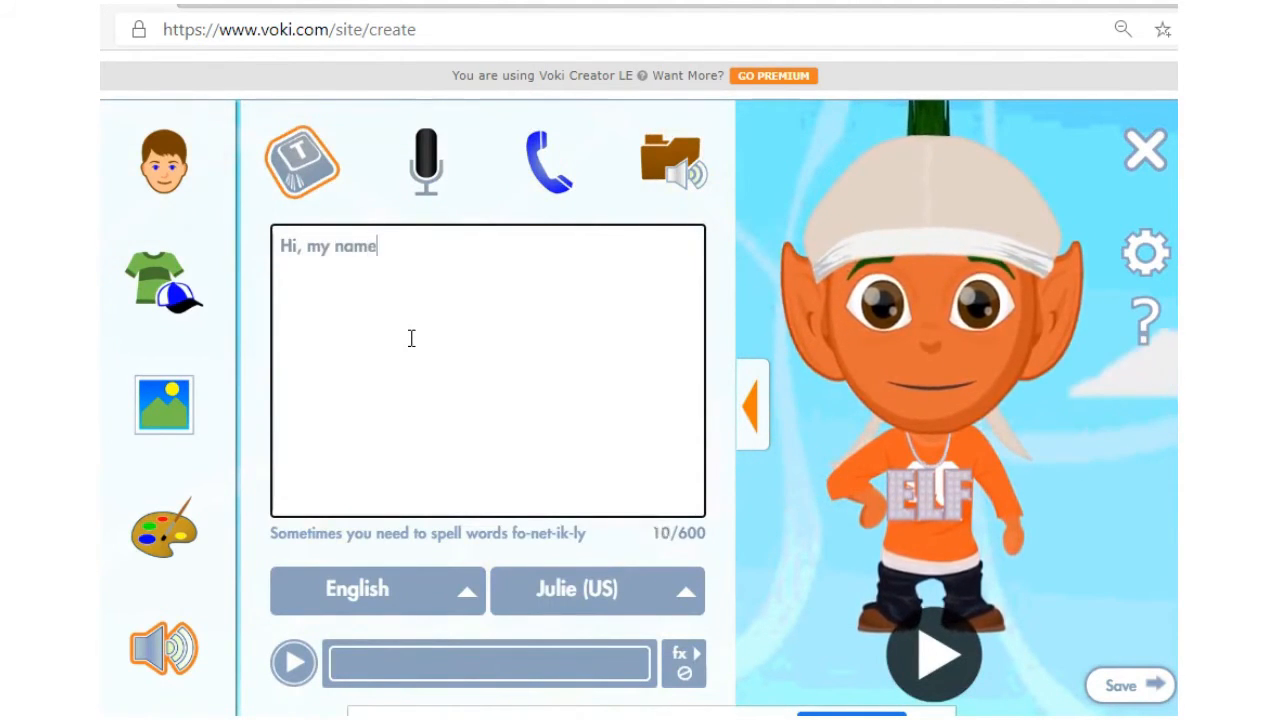
type(" is ")
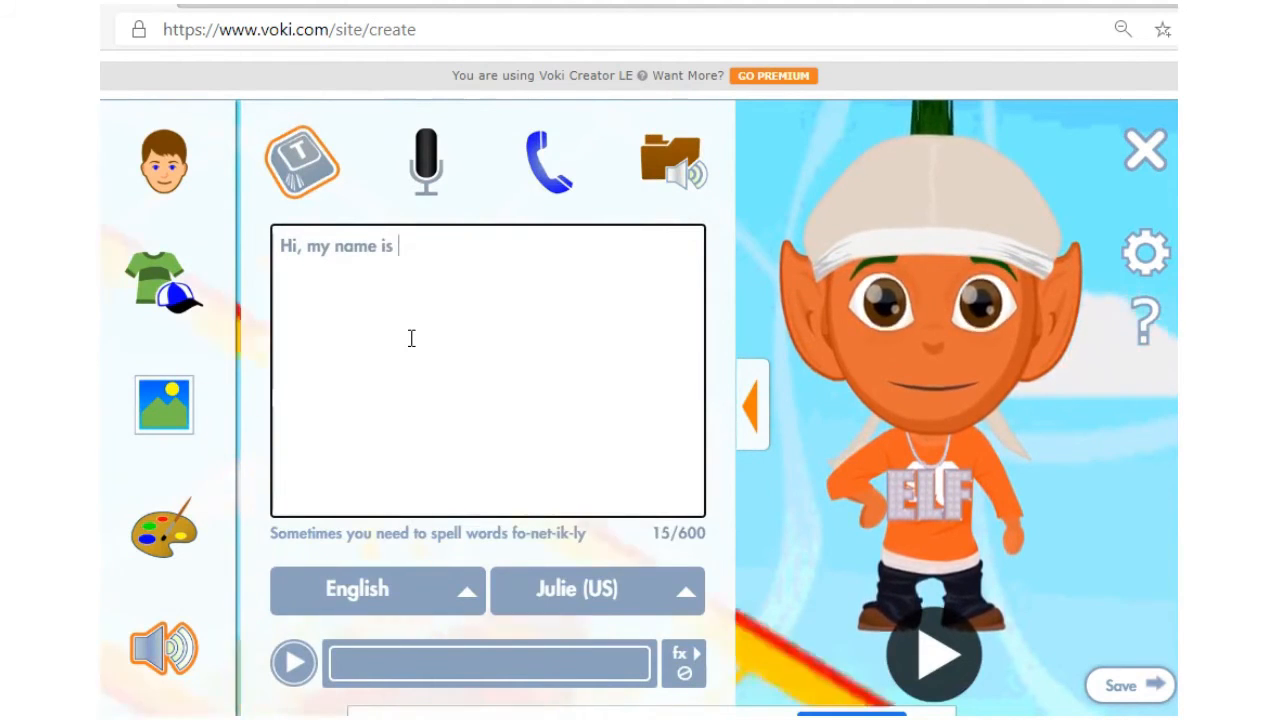
type("Tom and")
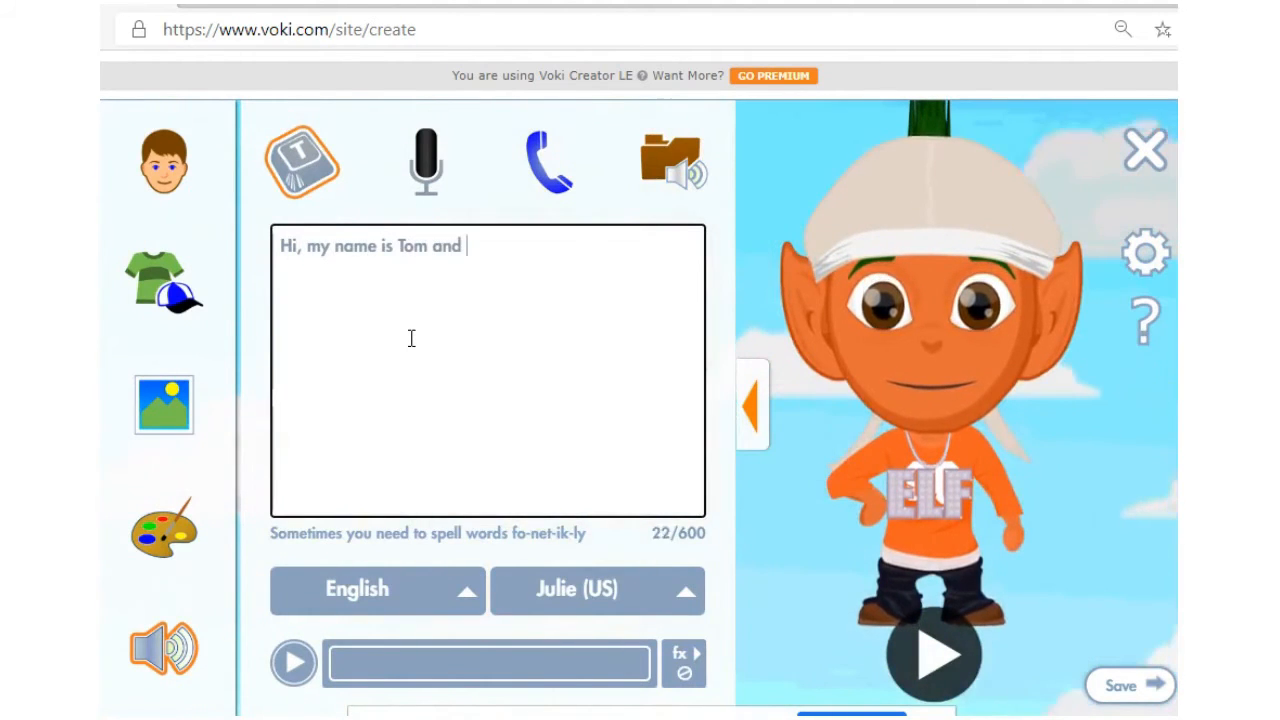
type(" I am an")
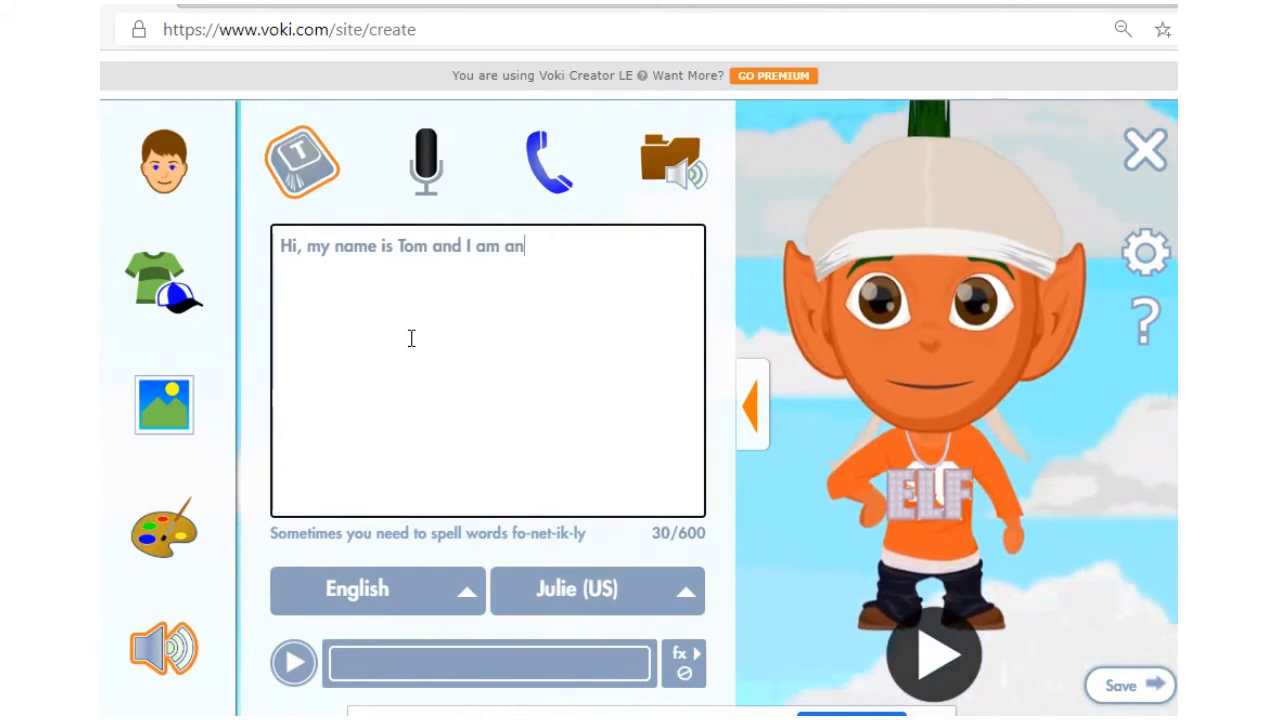
type(" elf")
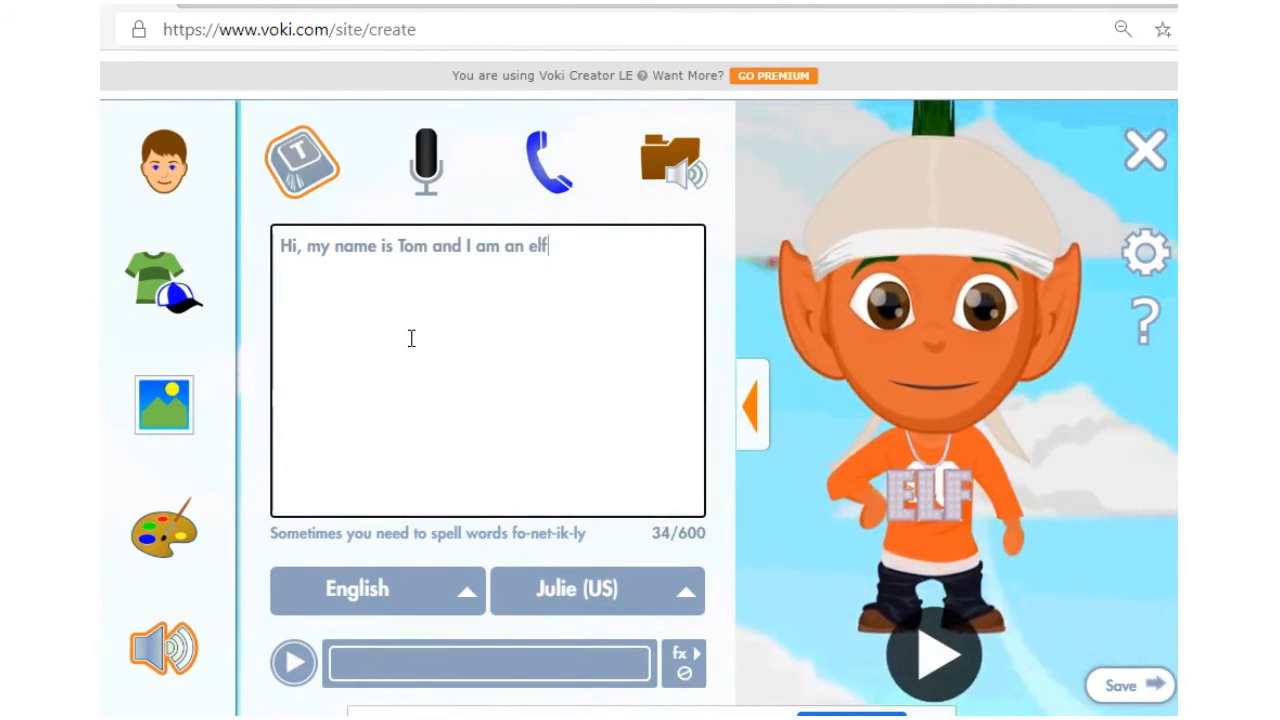
type(". I")
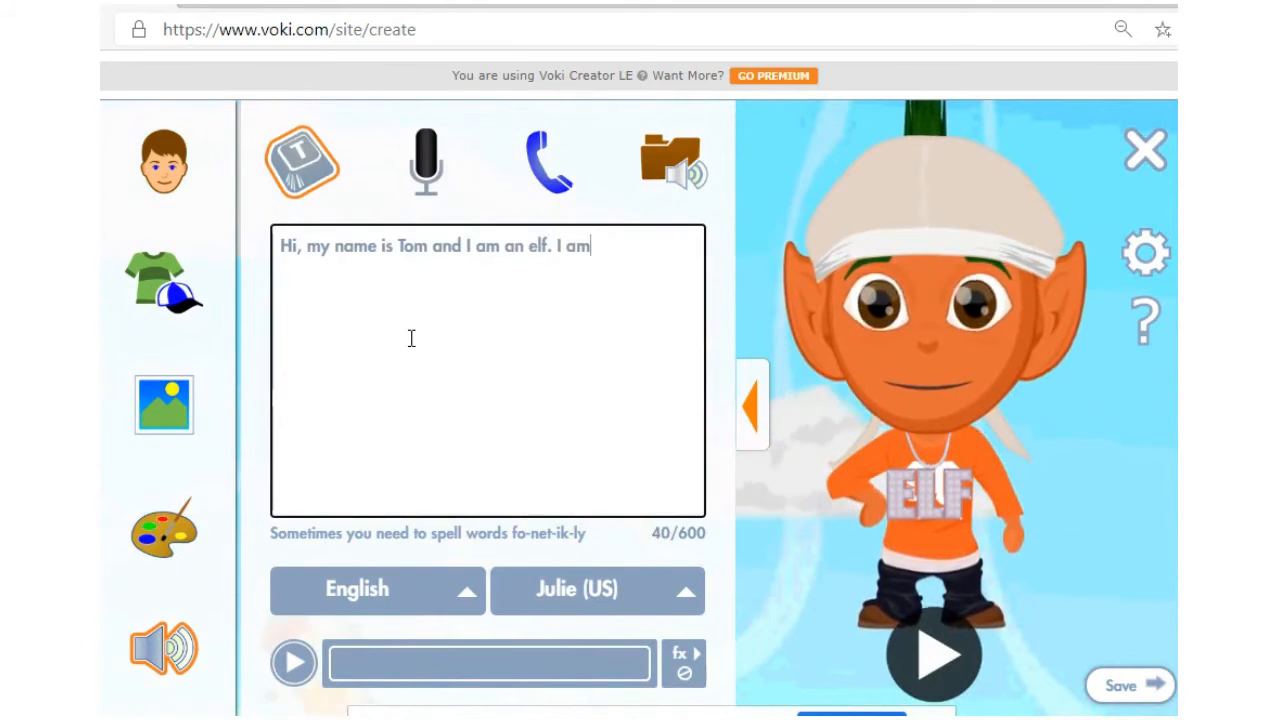
type("am from ")
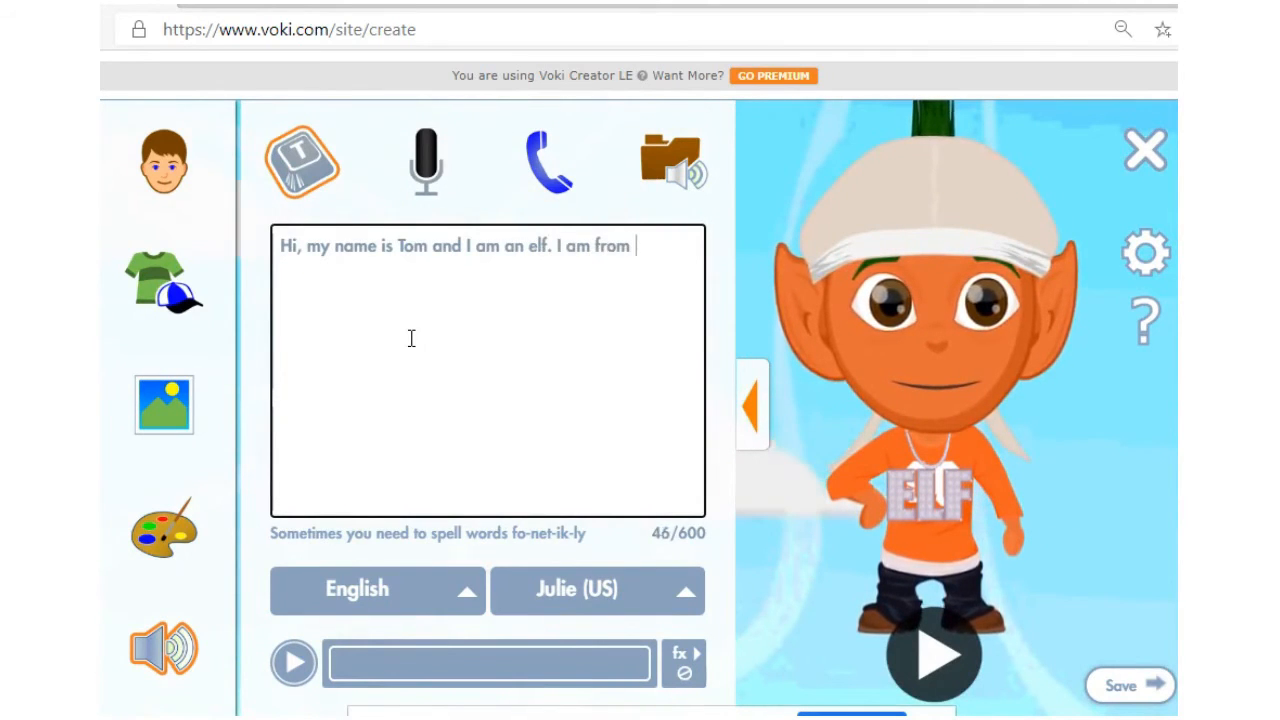
type("the wonder")
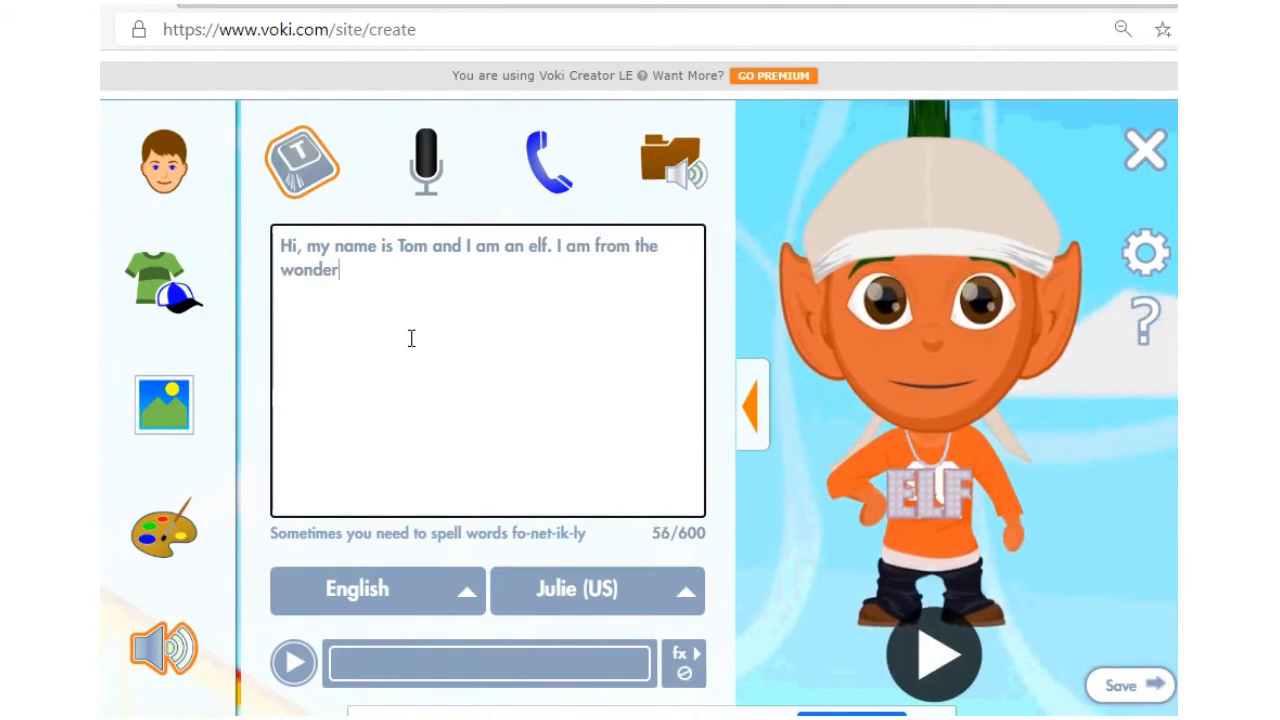
type("fu")
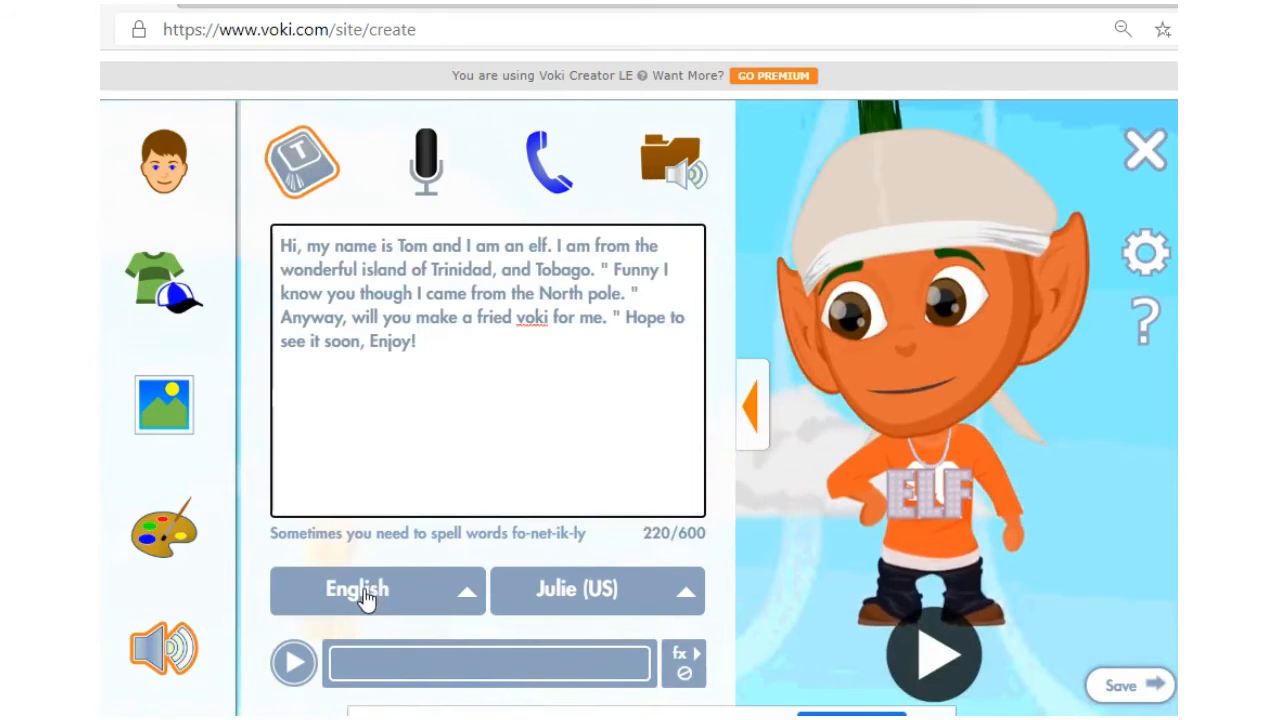
Step: Keep English, choose the Tom (US) voice, and correct 'fried' to 'friend' in the message
left_click(369, 597)
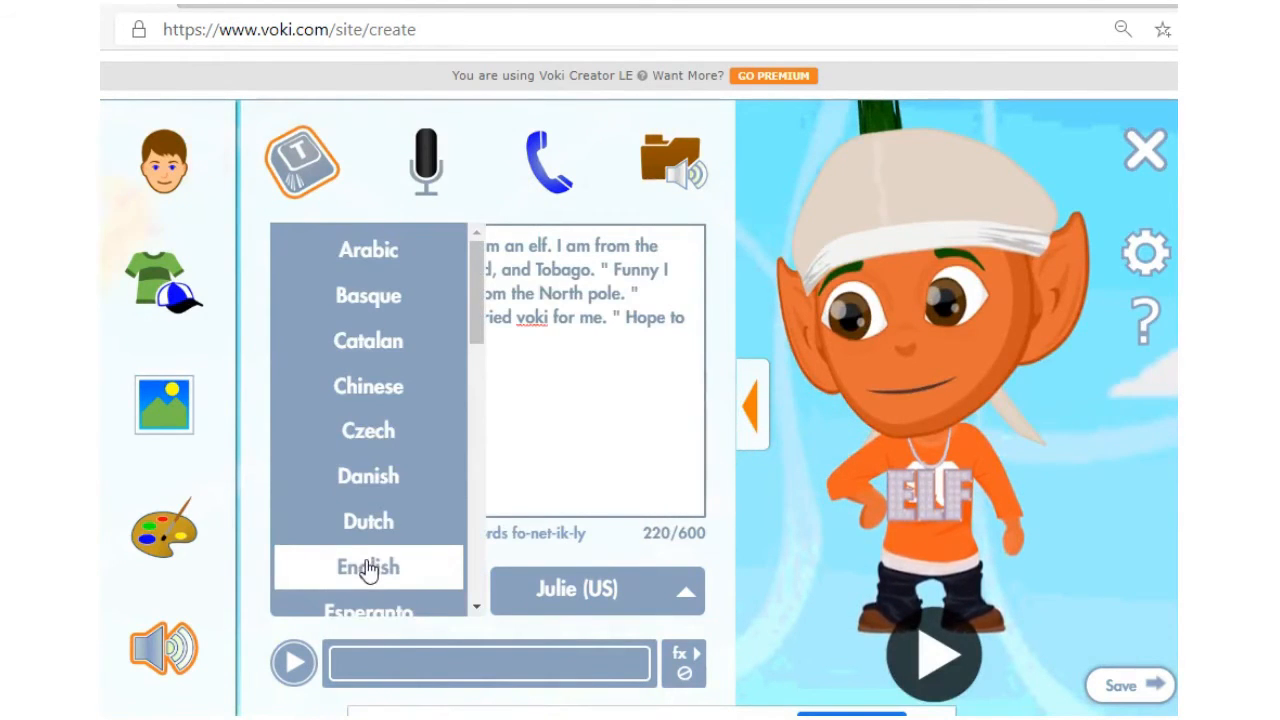
left_click(368, 567)
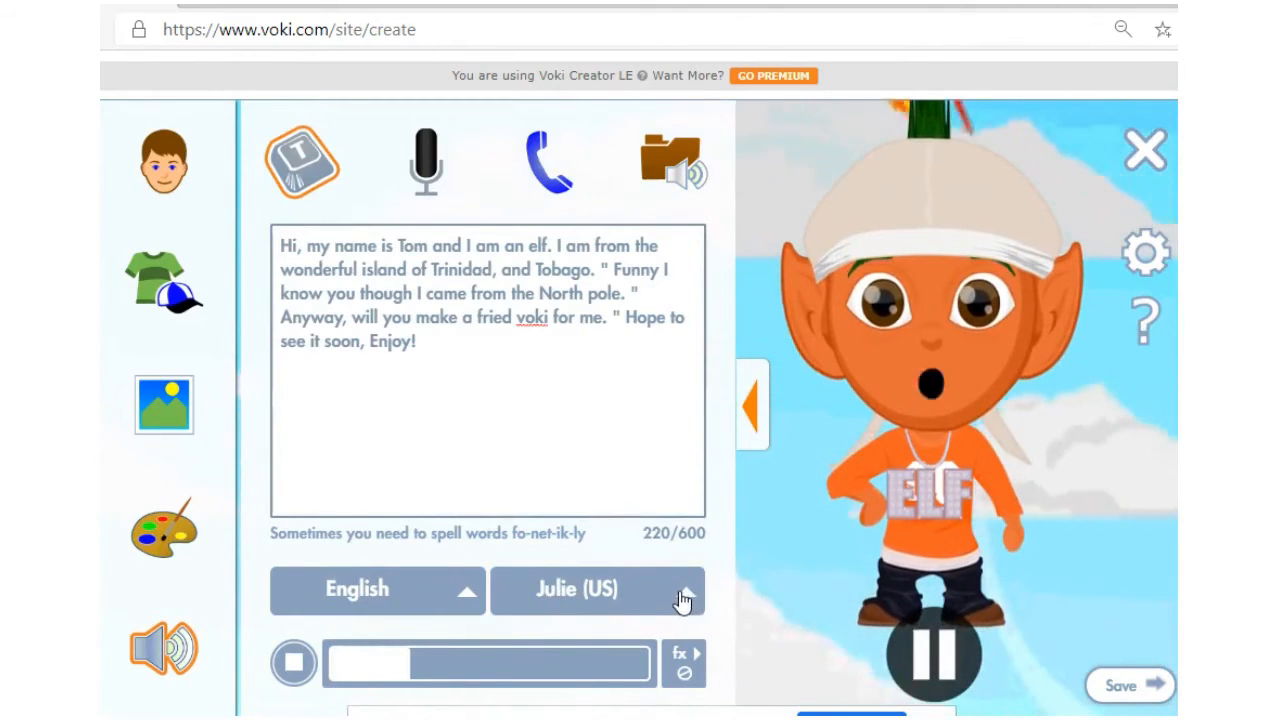
left_click(680, 600)
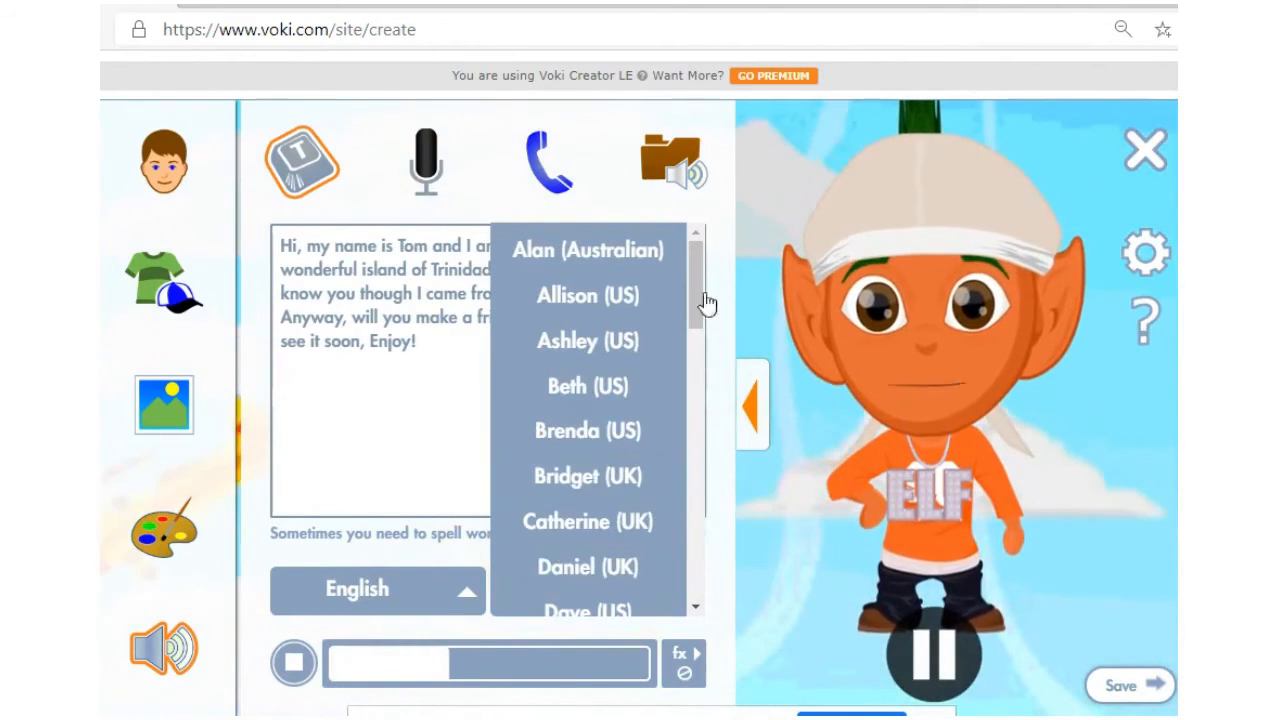
left_click_drag(707, 303, 708, 528)
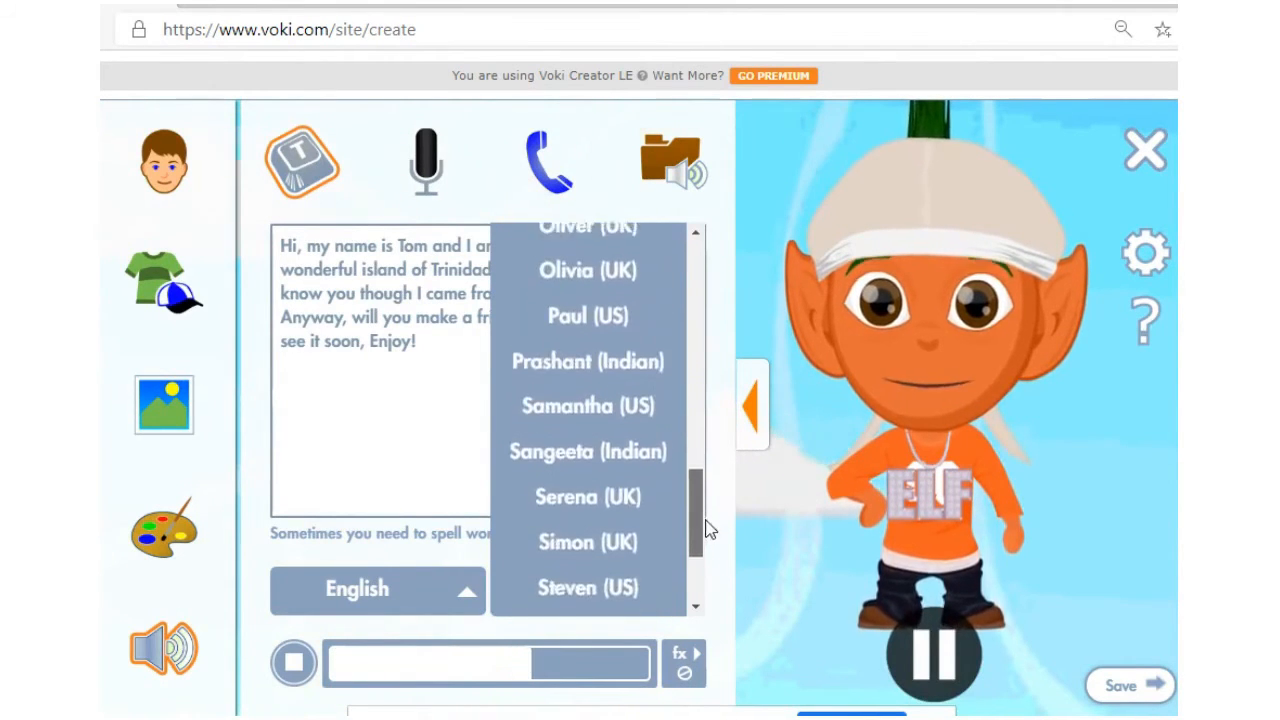
left_click(609, 540)
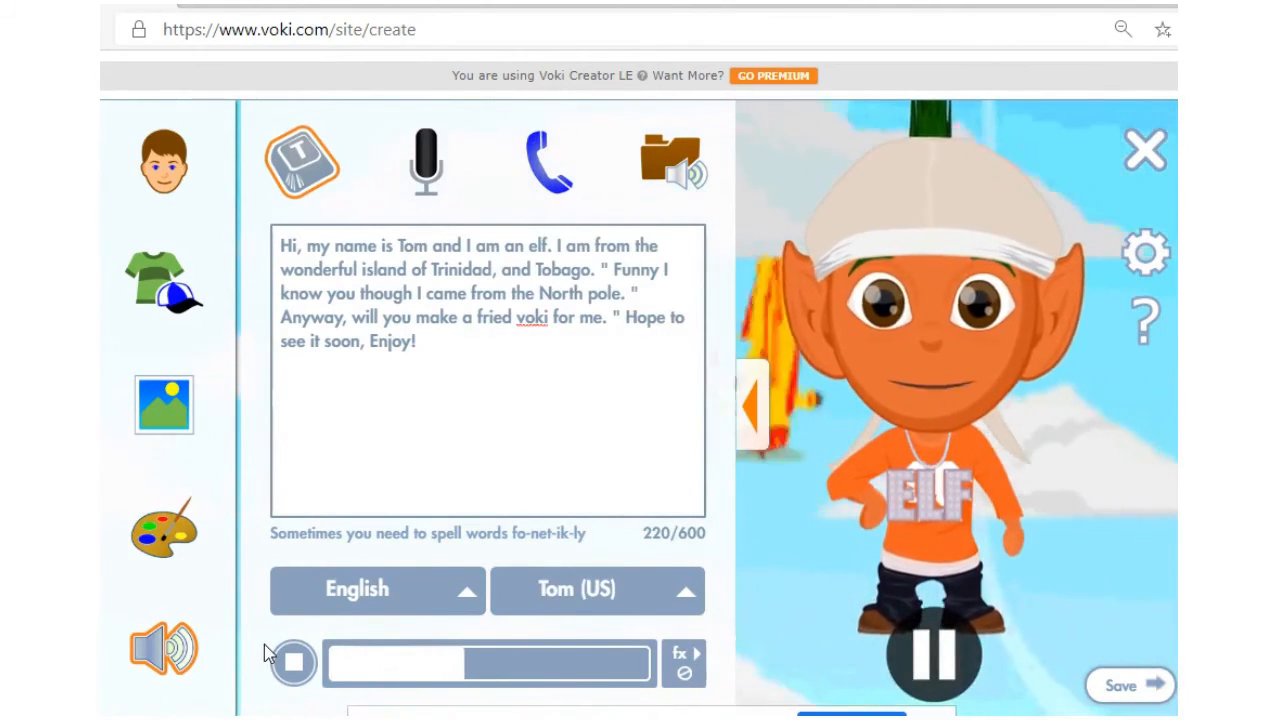
left_click(503, 318)
type("n")
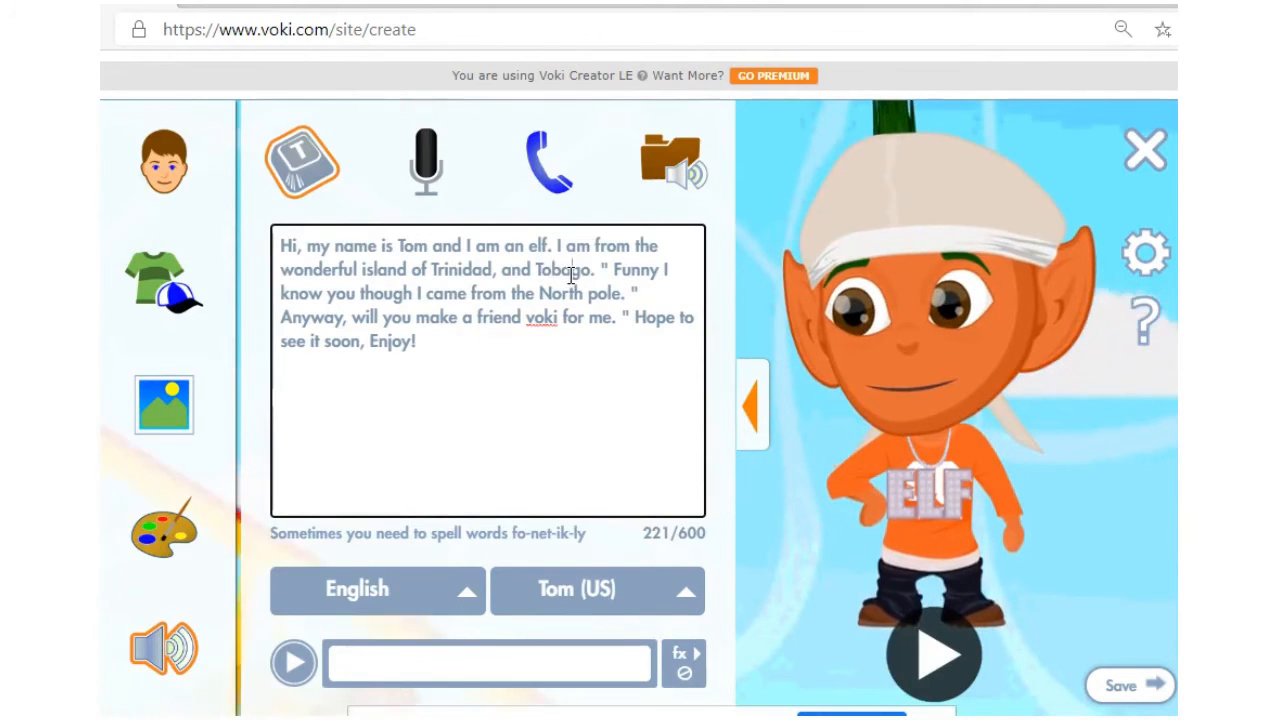
Step: Respell 'Tobago' as 'Tobay-go', preview the speech, then make 'island' read 'islands'
type("y")
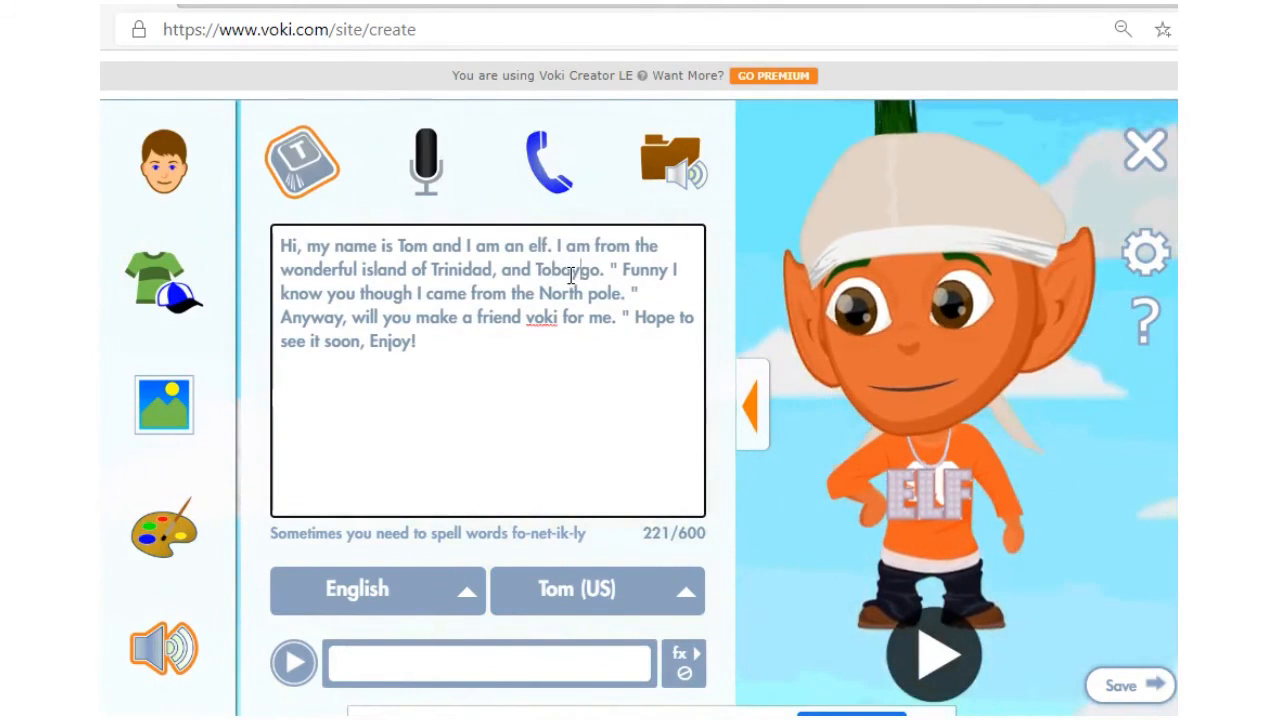
type("-")
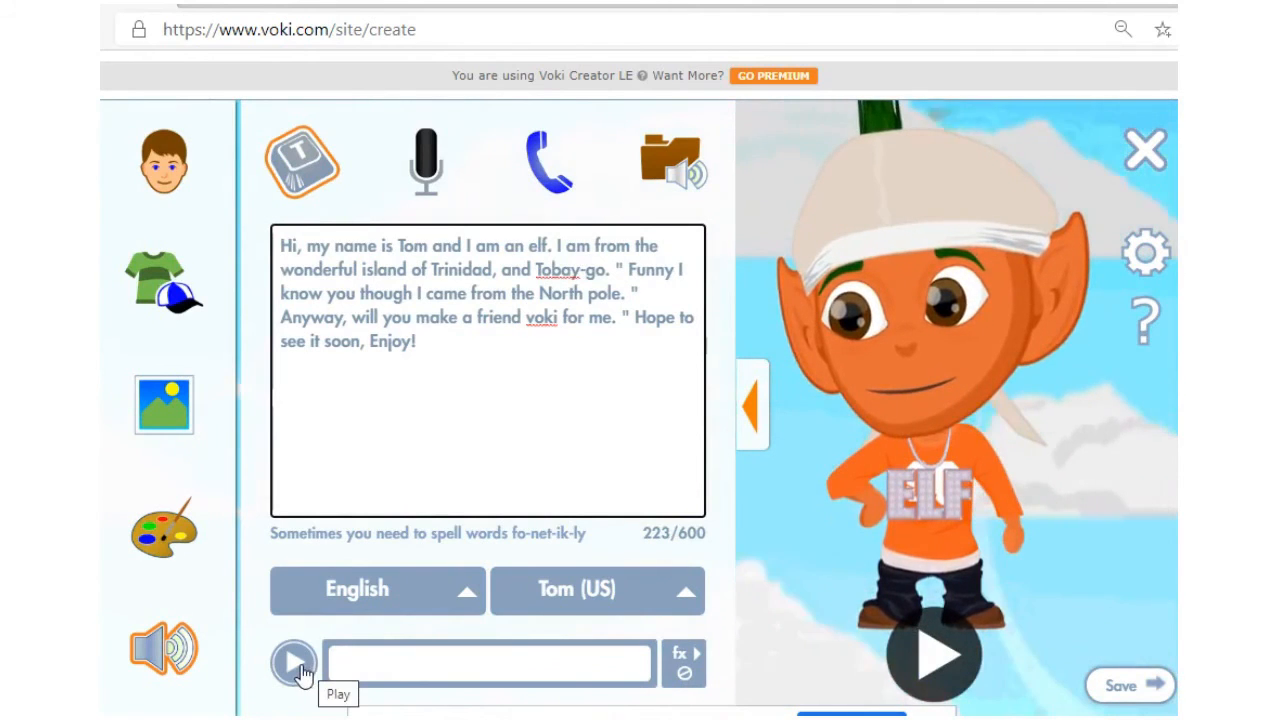
left_click(296, 670)
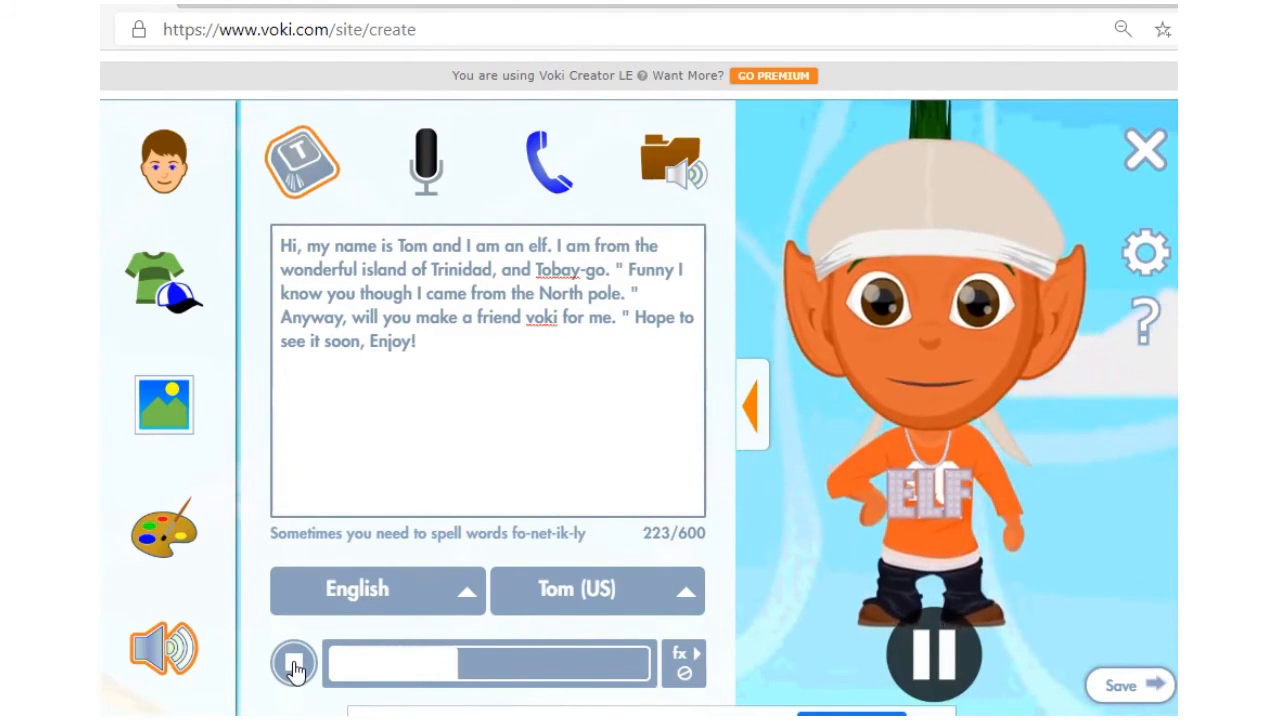
left_click(293, 665)
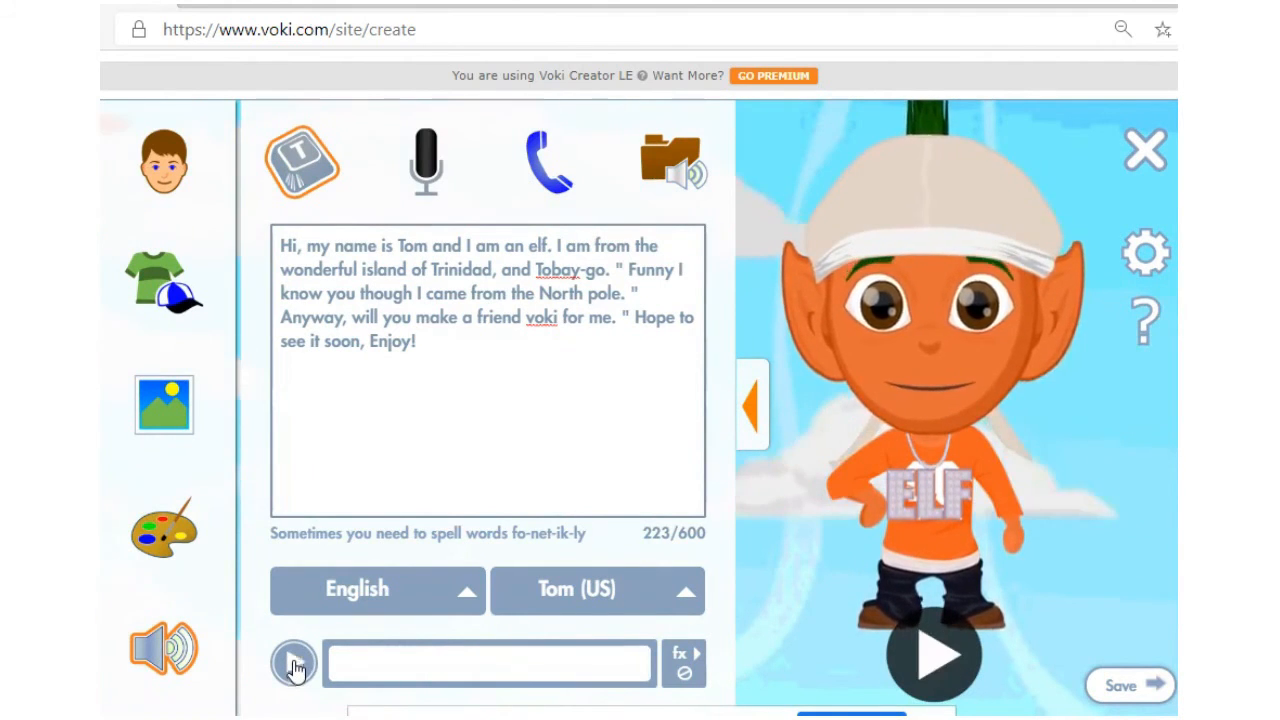
left_click(407, 277)
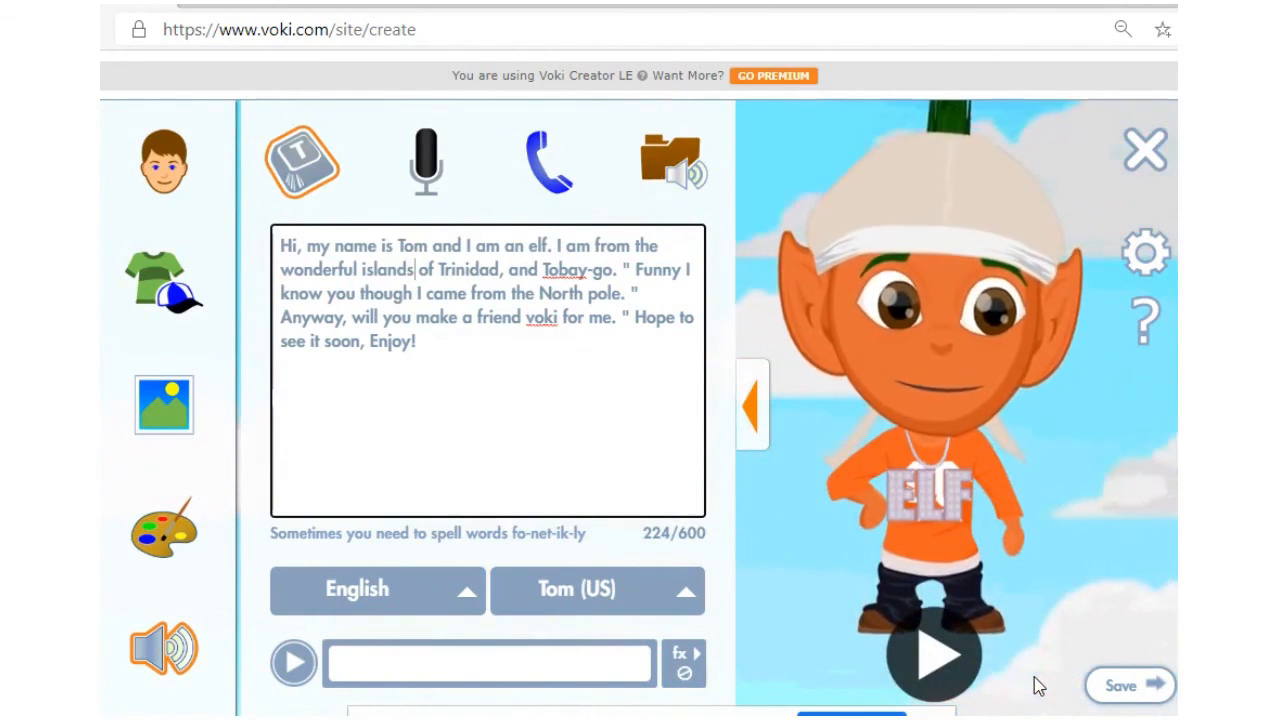
Step: Save the elf Voki with the name 'Tom'
left_click(1112, 697)
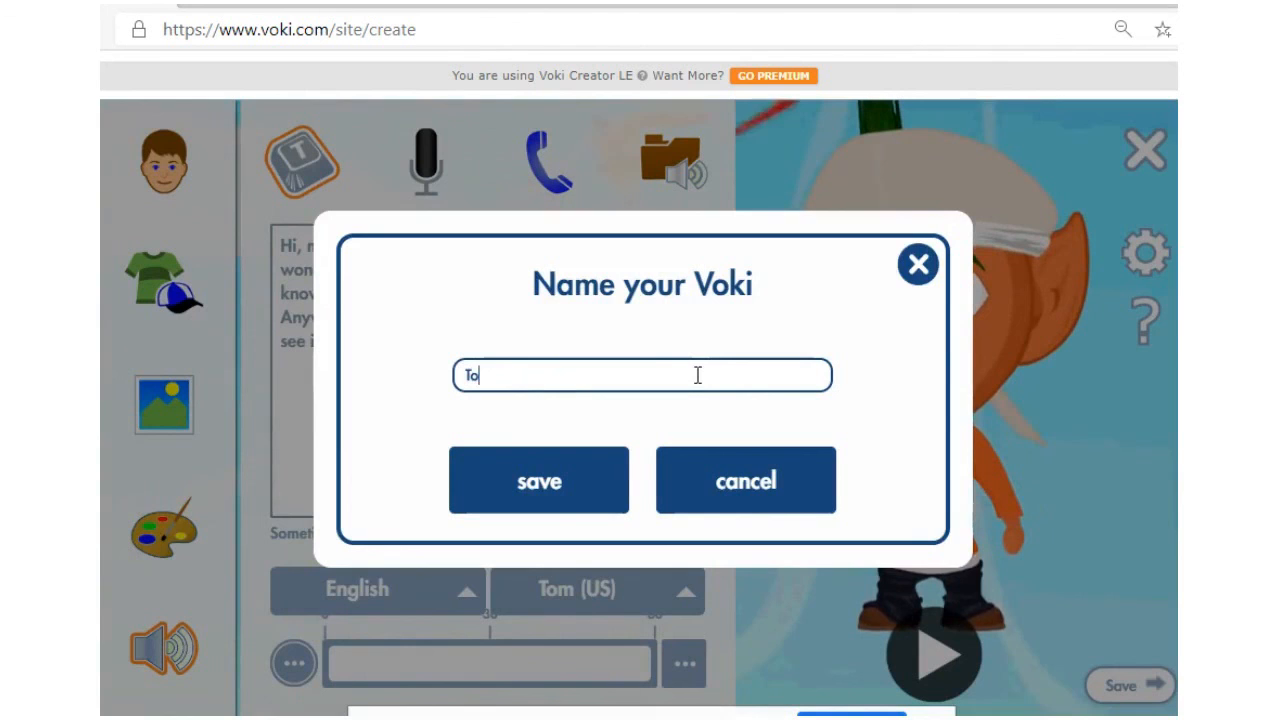
left_click(562, 482)
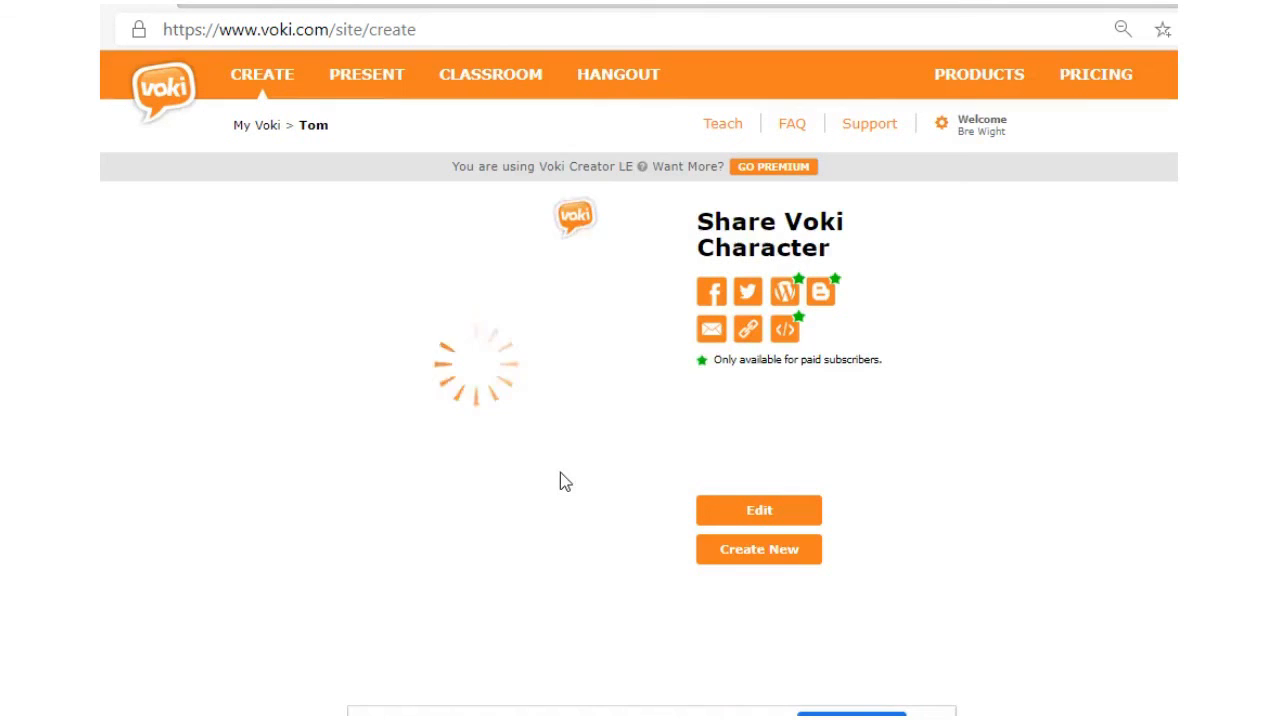